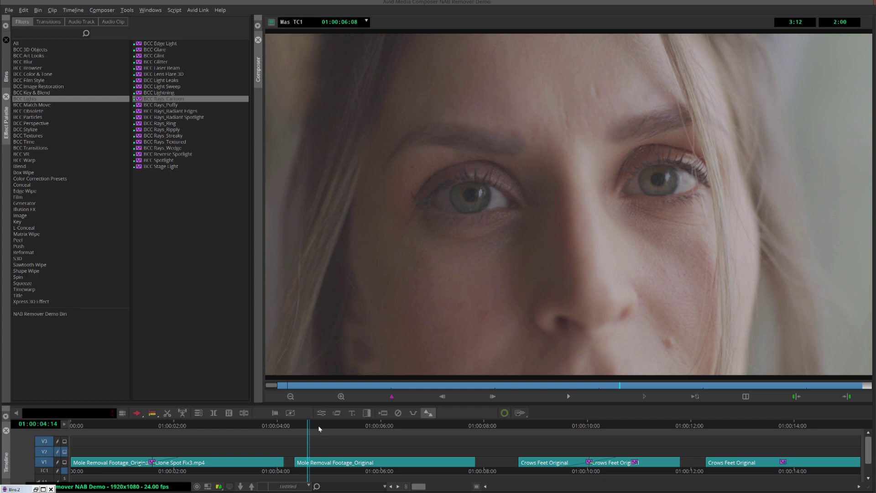
Review the mole footage and park on frame 01:00:05:15.
key("space")
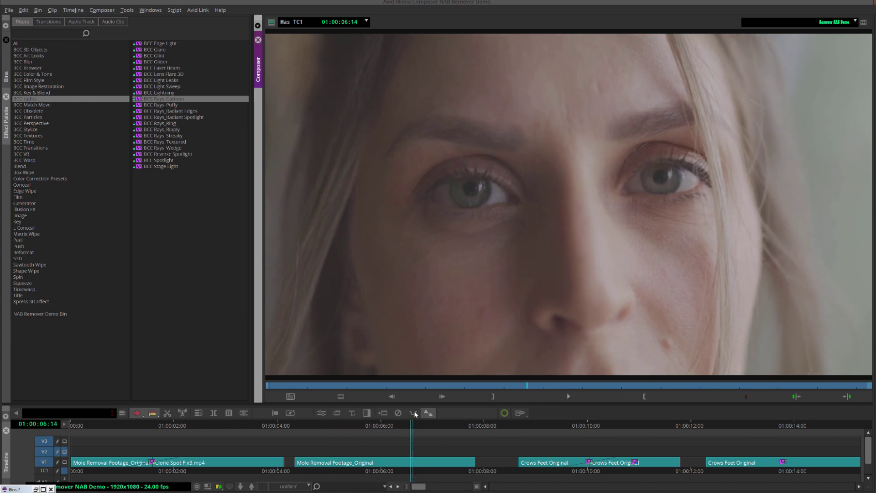
key("j")
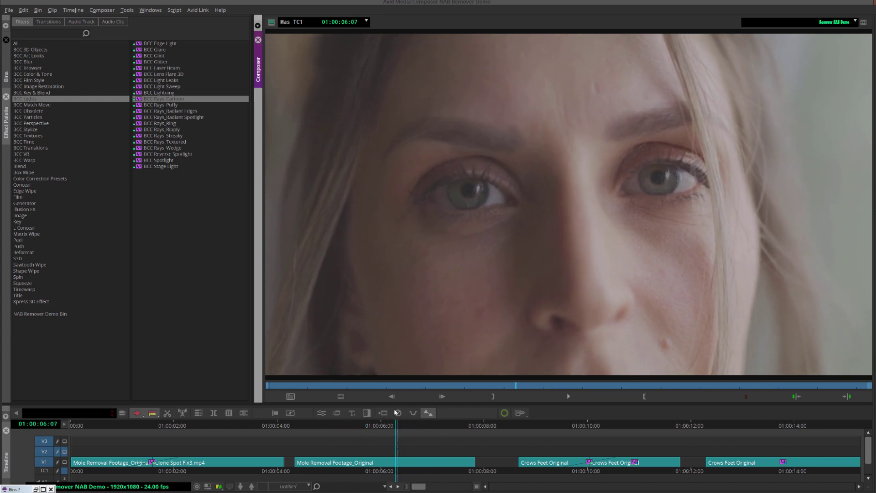
left_click_drag(397, 412, 318, 420)
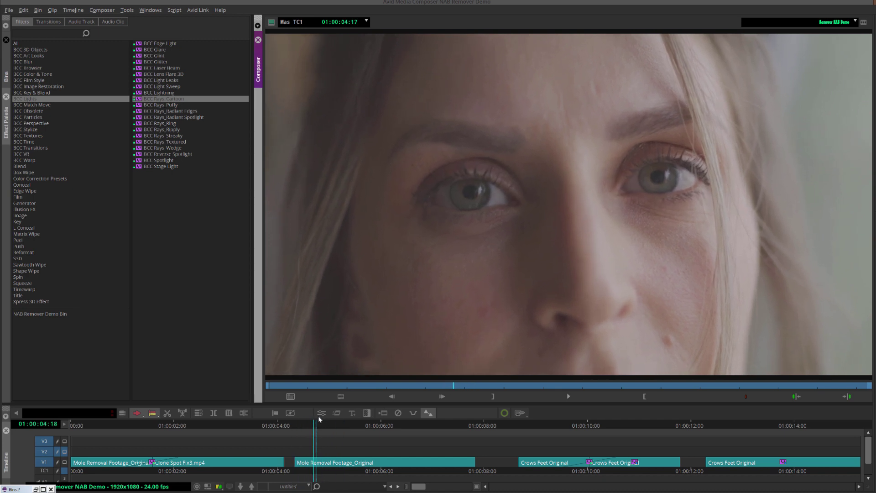
left_click_drag(318, 419, 363, 414)
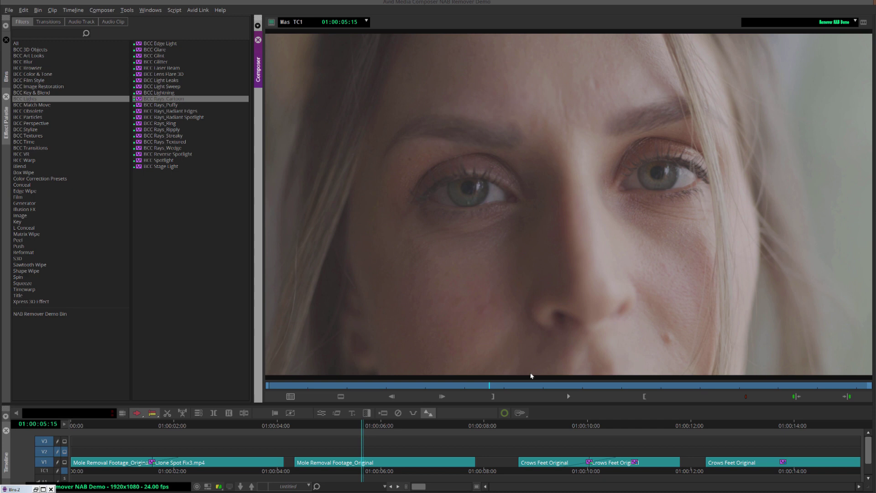
Drop BCC Remover from Image Restoration onto the Mole Removal clip and enter Effect Mode with a taller editor.
left_click(46, 87)
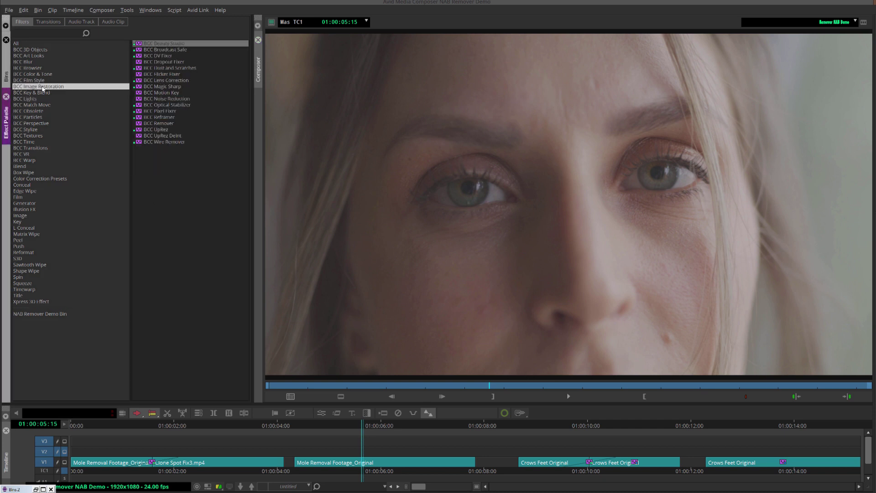
left_click_drag(169, 126, 370, 462)
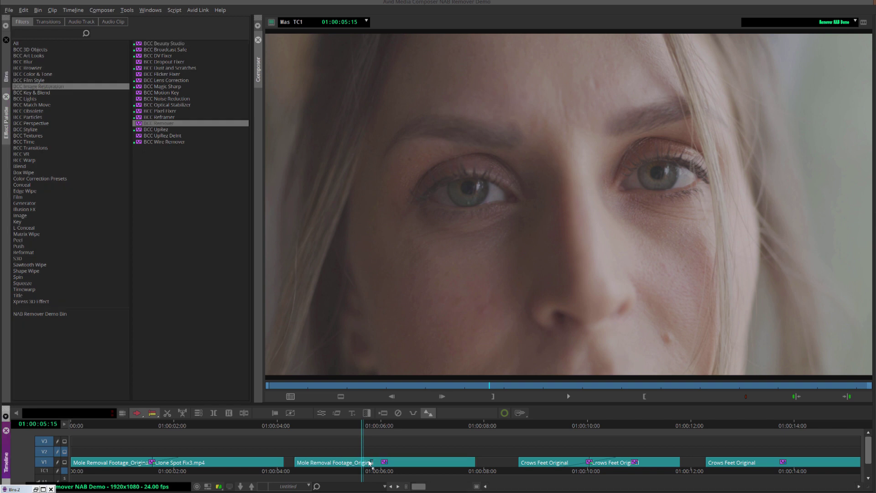
left_click(321, 412)
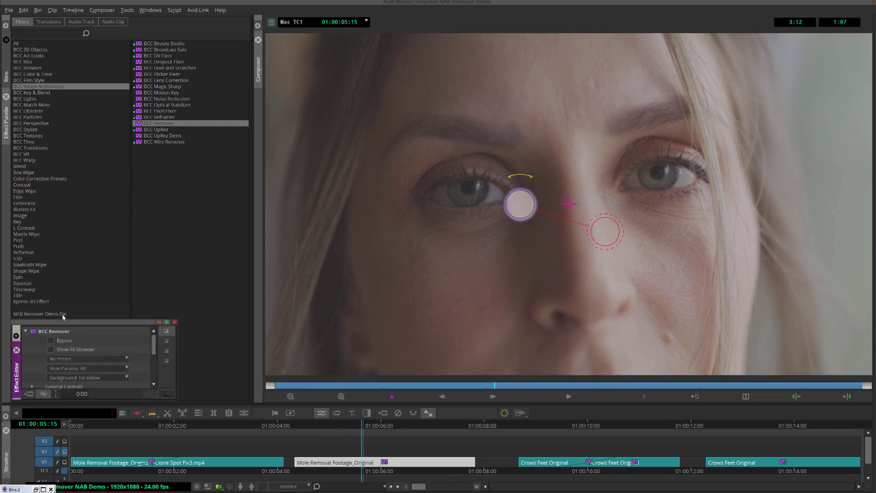
left_click_drag(91, 319, 96, 75)
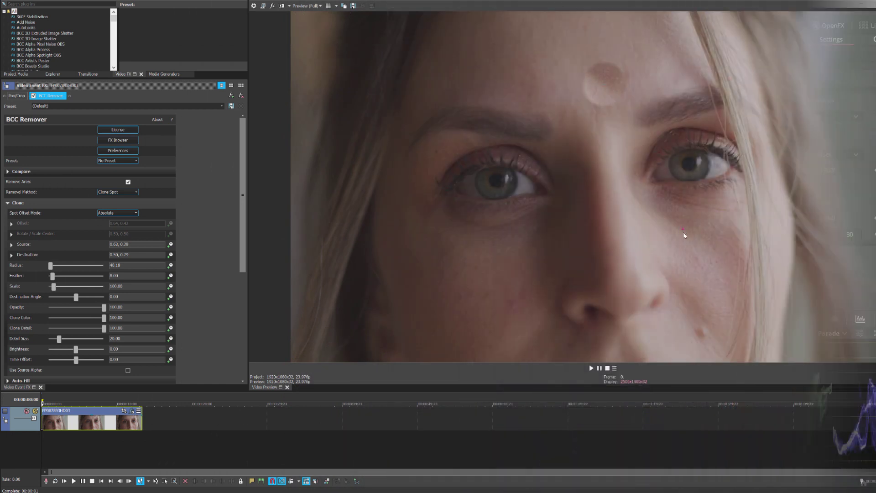
Move the clone source onto the left eye and raise Feather so the patch blends softly.
mouse_move(682, 233)
left_mouse_down()
mouse_move(528, 174)
mouse_move(651, 67)
left_mouse_up()
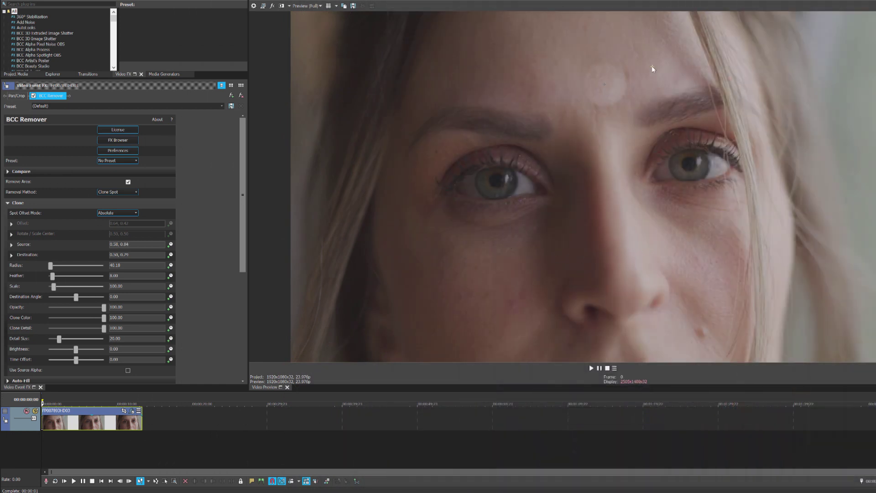
left_click_drag(53, 277, 64, 275)
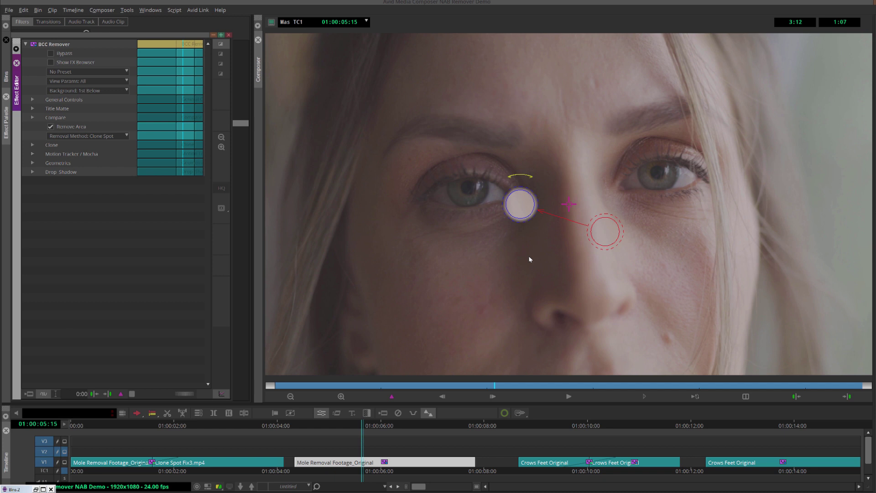
Shift the clone patch down below the left eye while testing the source over the right eye and iris.
mouse_move(520, 206)
left_click_drag(514, 210, 453, 252)
mouse_move(540, 279)
left_mouse_down()
mouse_move(633, 226)
mouse_move(647, 188)
mouse_move(662, 181)
left_mouse_up()
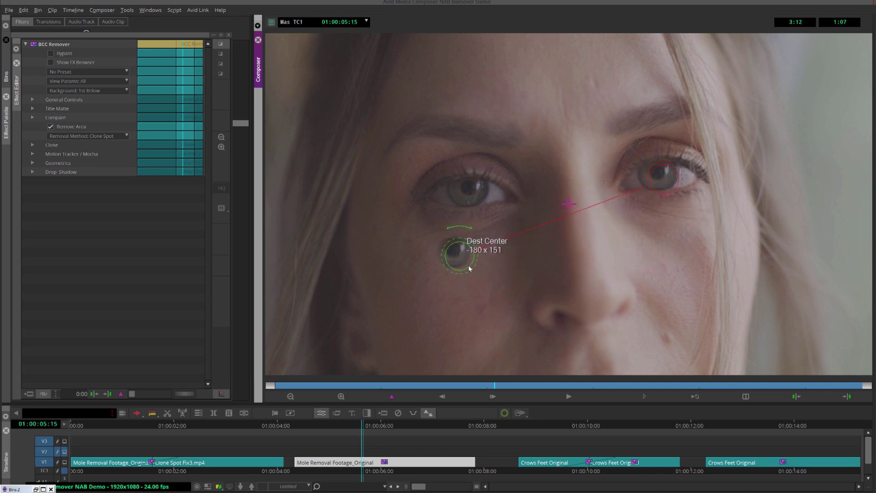
left_click_drag(456, 255, 472, 268)
mouse_move(678, 196)
left_mouse_down()
mouse_move(657, 176)
mouse_move(666, 176)
left_mouse_up()
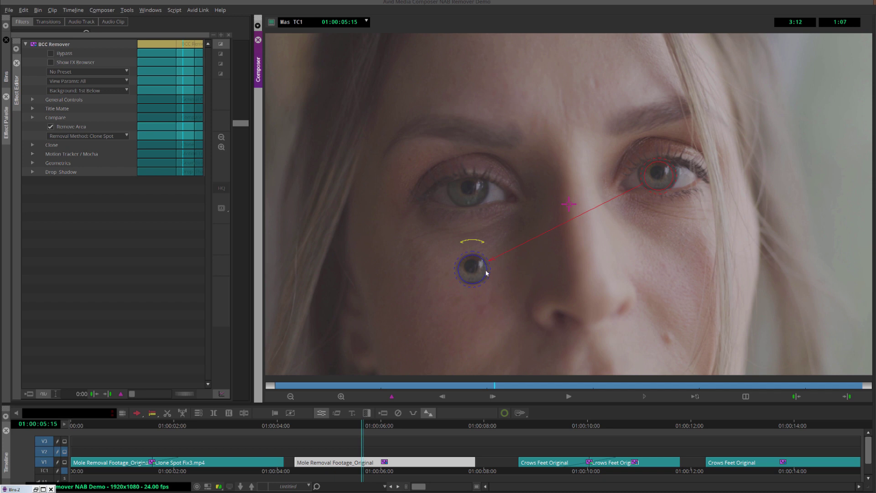
Settle the patch under the left eye and move the source down onto clean right-cheek skin.
left_click_drag(472, 267, 433, 256)
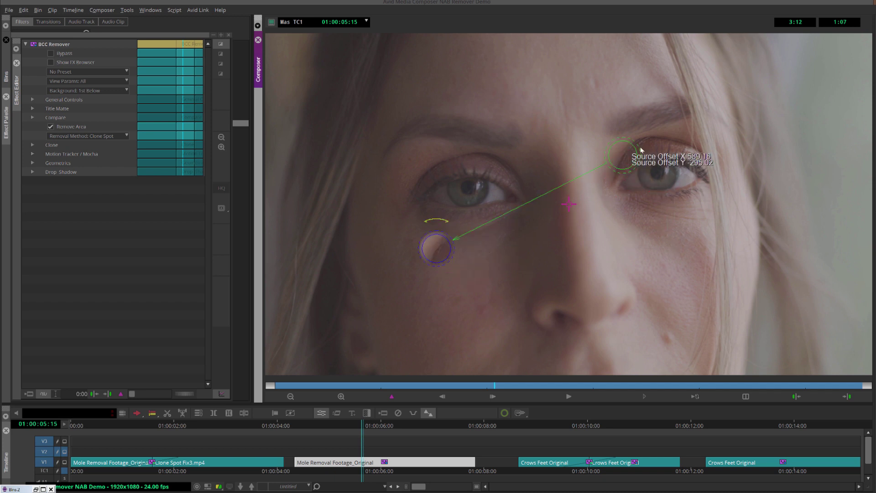
left_click_drag(634, 160, 677, 247)
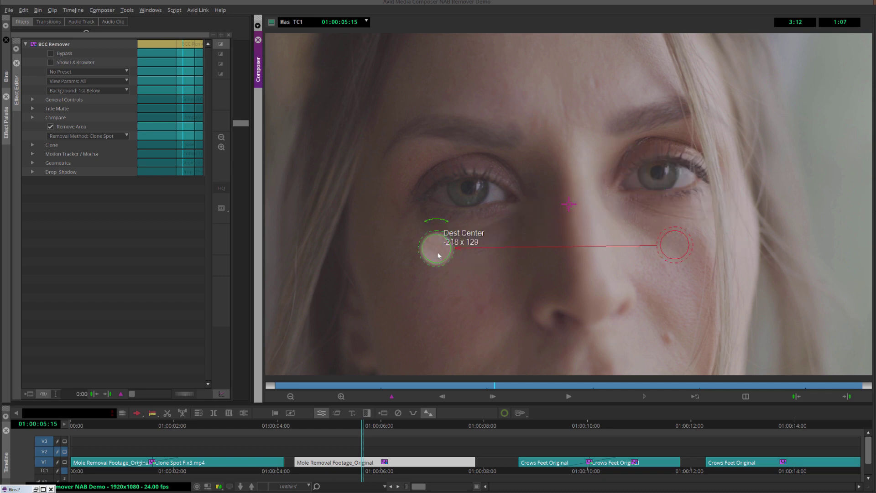
left_click_drag(440, 256, 466, 262)
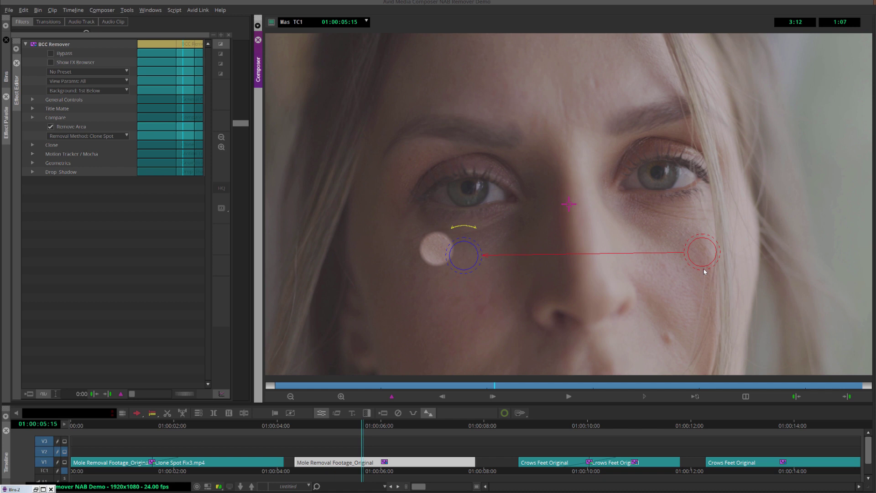
left_click_drag(702, 255, 673, 258)
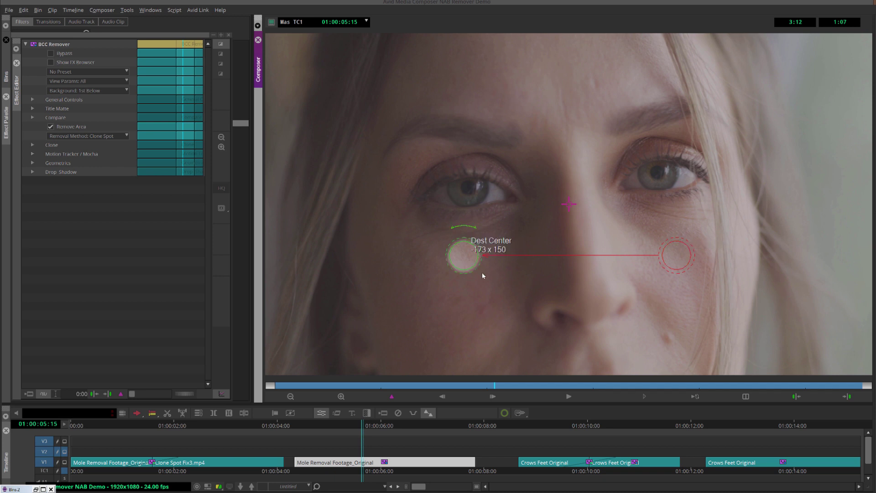
Try the patch's radius, feather and angle handles, then return angle and feather to their original settings.
left_click_drag(475, 270, 497, 283)
left_click_drag(504, 236, 527, 236)
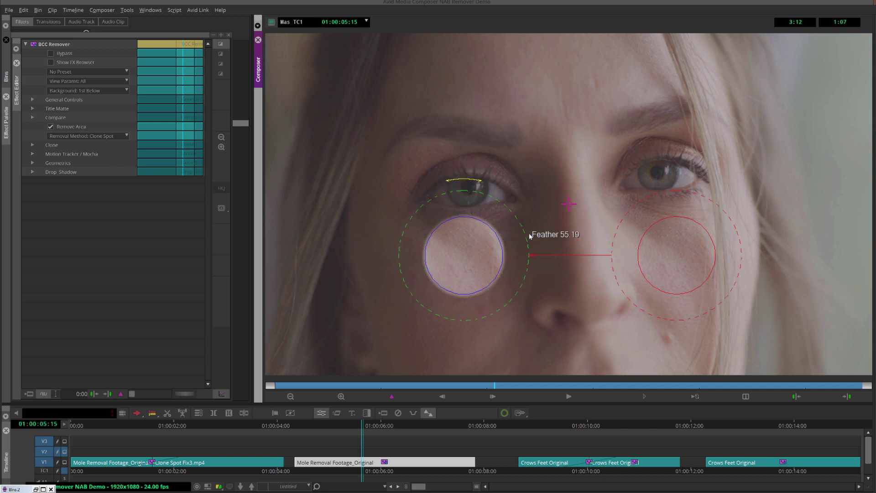
left_click_drag(478, 183, 505, 192)
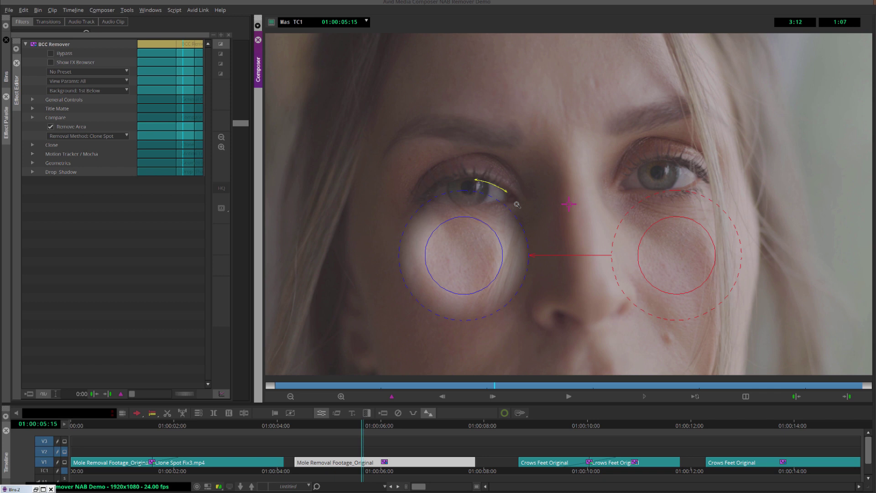
left_click_drag(507, 192, 480, 180)
left_click_drag(527, 255, 475, 255)
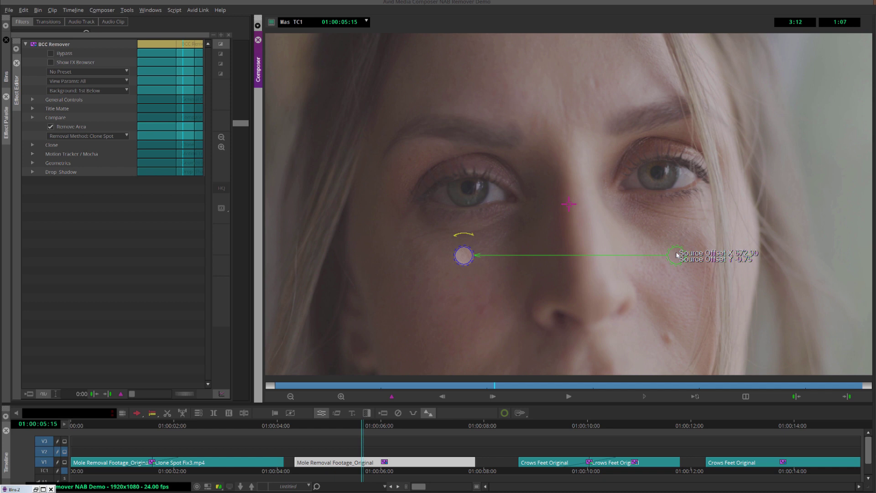
Lower the cheek sample point slightly and move the clone patch further left.
left_click_drag(677, 254, 663, 263)
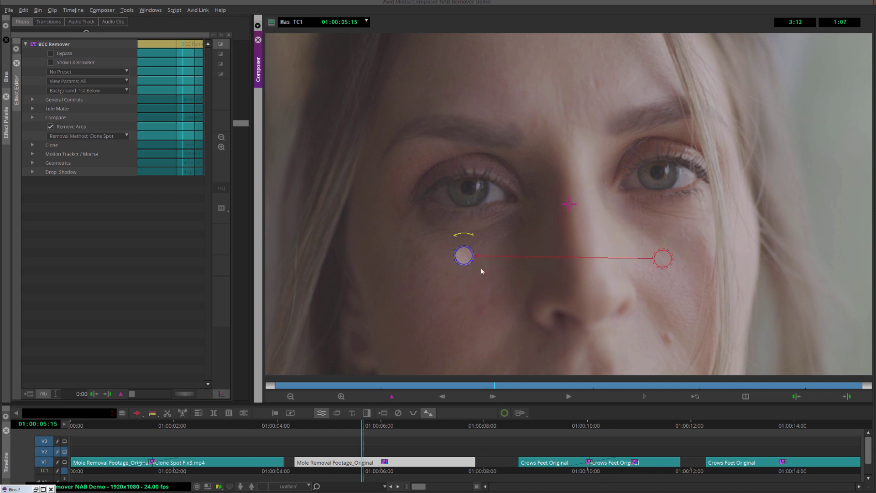
mouse_move(463, 255)
left_mouse_down()
mouse_move(394, 257)
mouse_move(482, 256)
mouse_move(451, 257)
left_mouse_up()
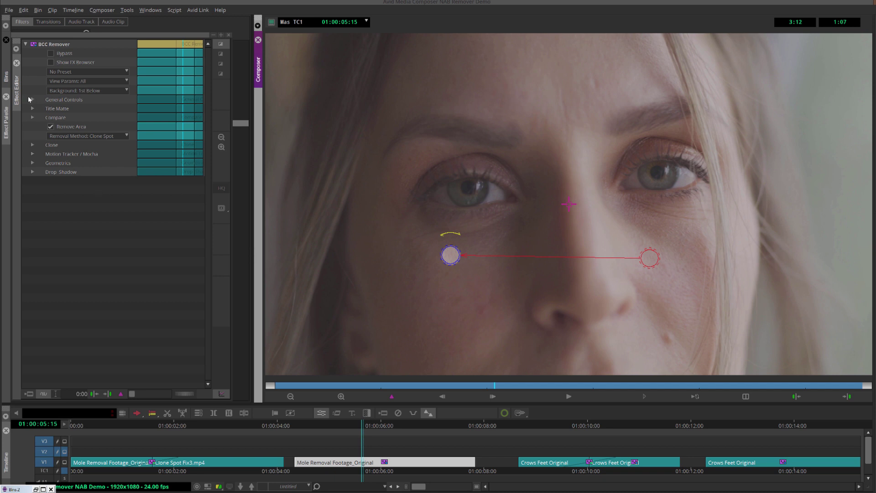
Reveal the clone parameters and switch the source spot to absolute positioning.
left_click(32, 144)
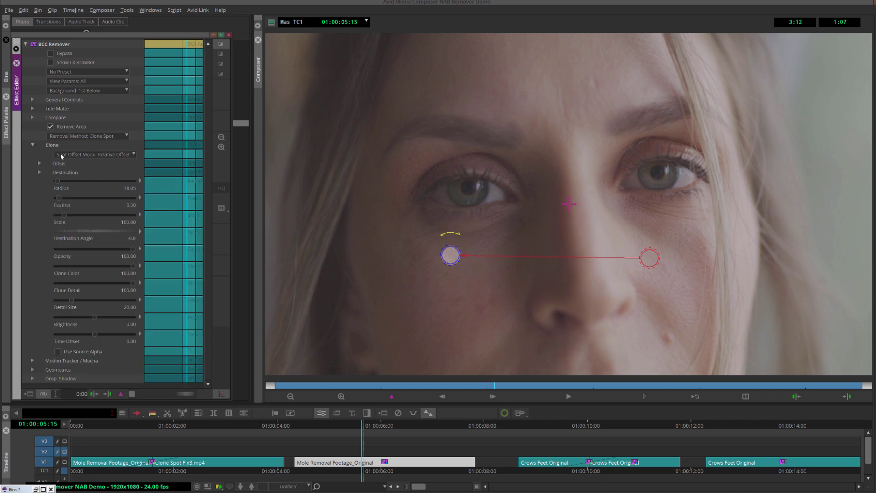
left_click(134, 154)
left_click(121, 170)
left_click(621, 176)
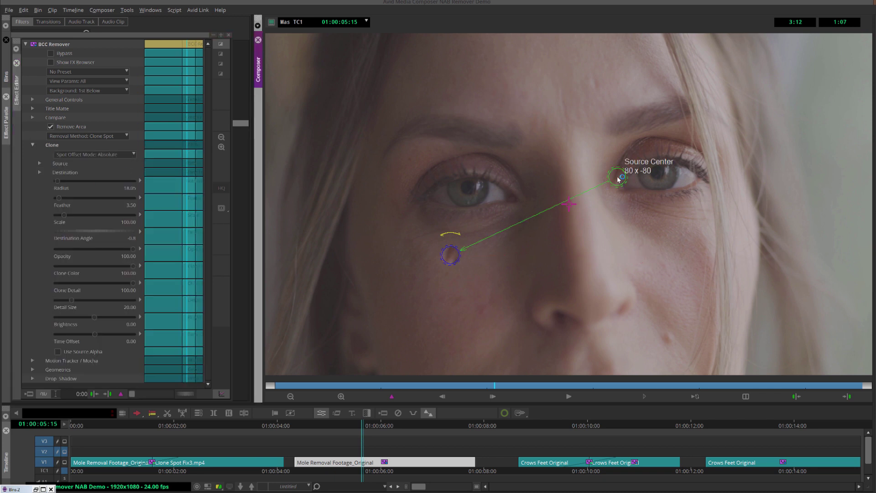
Place the destination over the mole below the nose and the source on clean skin just above it.
left_click_drag(636, 223, 645, 301)
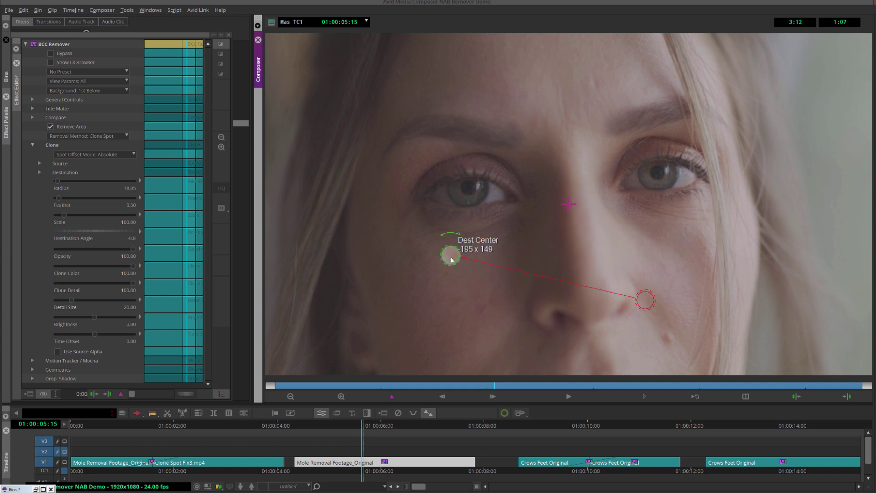
mouse_move(449, 254)
left_mouse_down()
mouse_move(549, 318)
mouse_move(669, 342)
left_mouse_up()
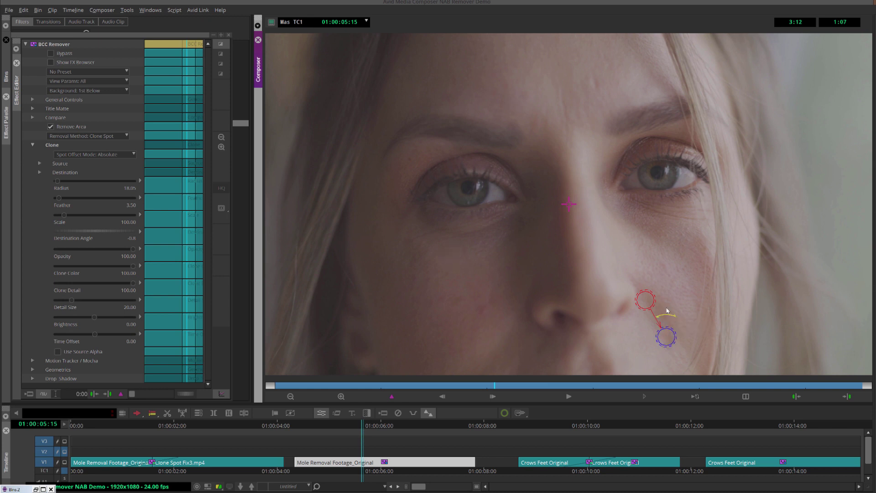
left_click(645, 302)
left_click_drag(644, 301, 650, 299)
Leave effect mode, scrub back into the second mole clip and reopen its BCC Remover settings.
left_click(348, 426)
key("space")
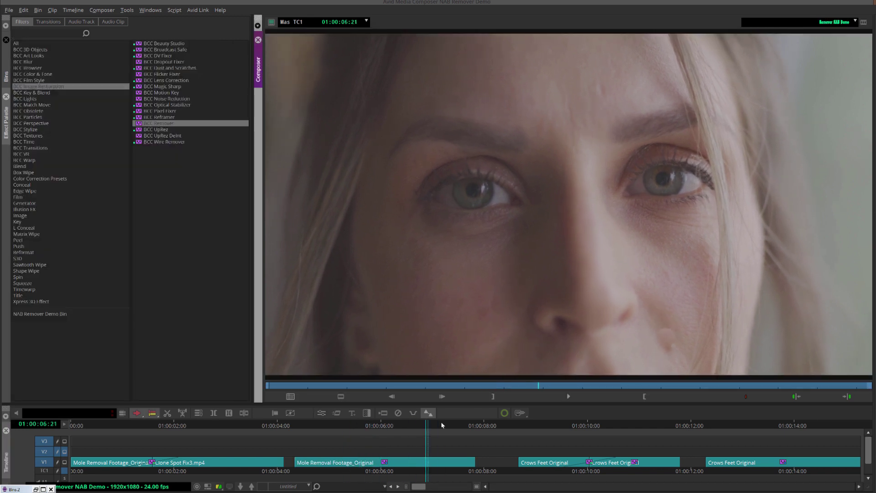
mouse_move(442, 425)
left_mouse_down()
mouse_move(335, 423)
mouse_move(414, 420)
mouse_move(357, 425)
left_mouse_up()
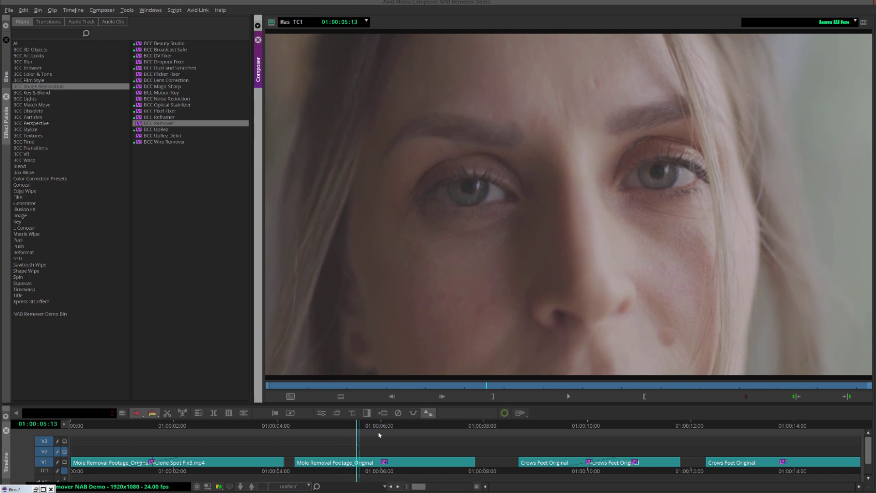
left_click(299, 426)
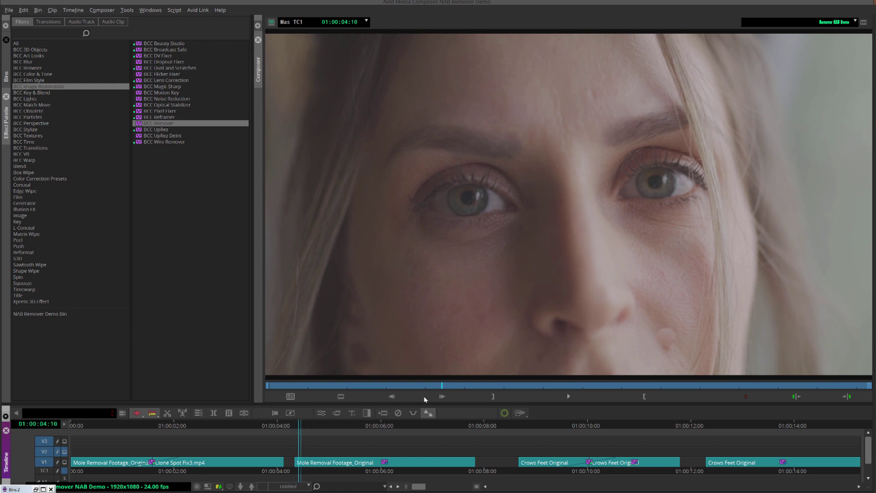
left_click(318, 412)
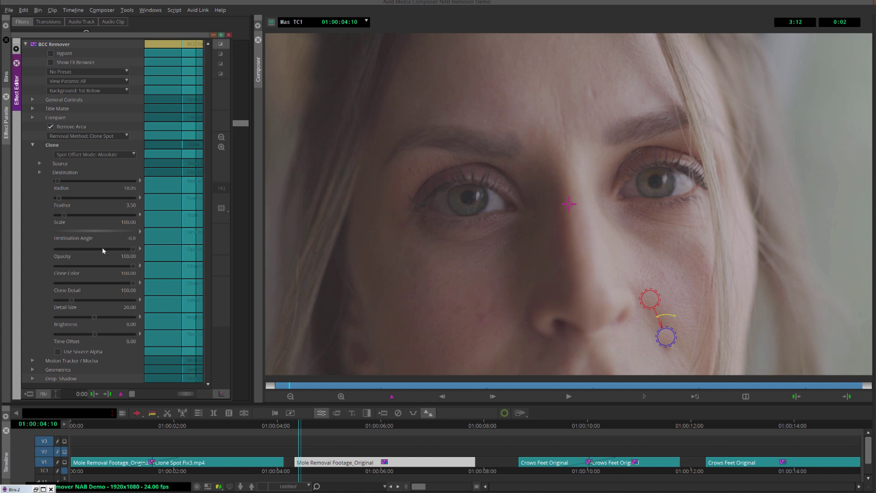
Expand the Motion Tracker / Mocha group and launch Mocha.
left_click(32, 361)
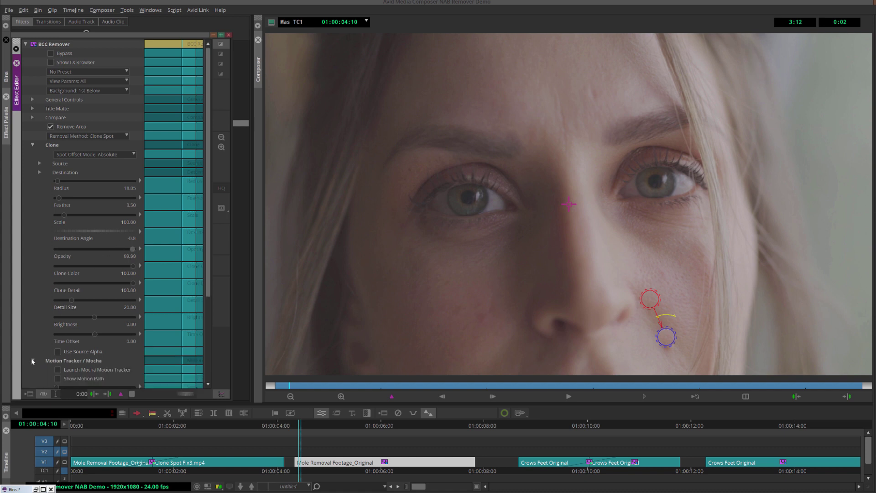
left_click(58, 370)
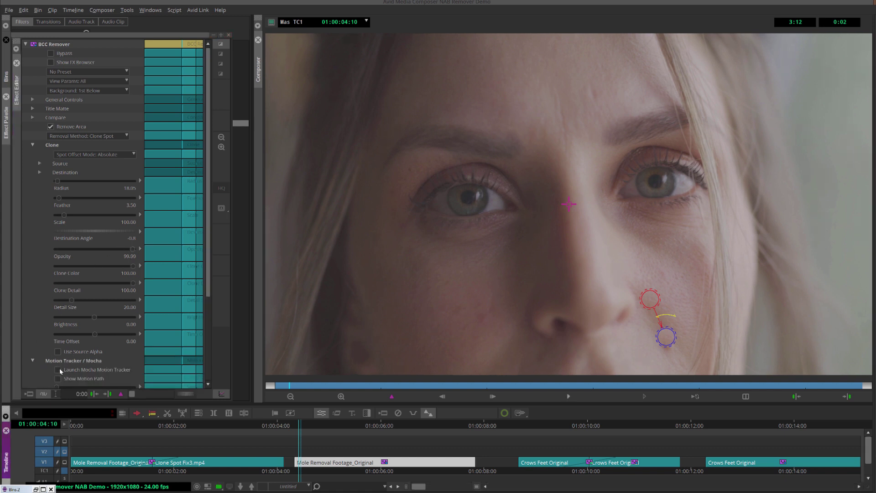
left_click(58, 368)
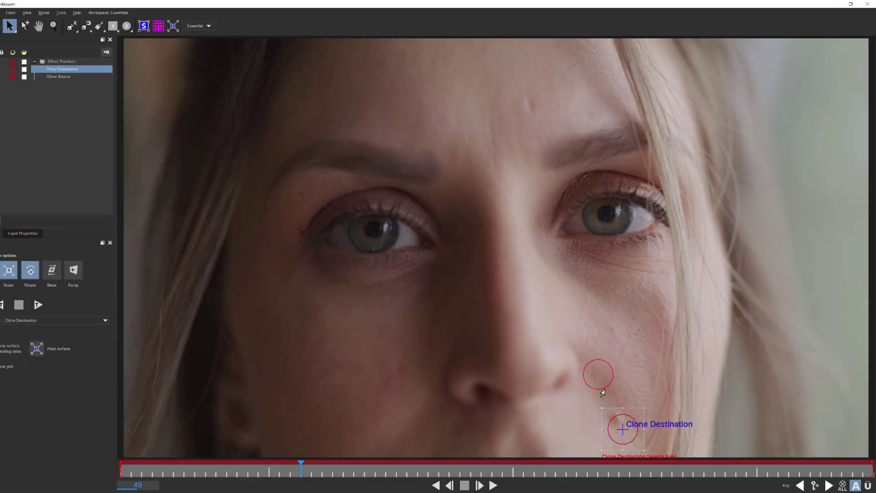
Move the Clone Destination tracker onto the mole and set the Clone Source crosshair and search area above it.
left_click(602, 391)
left_click(609, 424)
left_click_drag(631, 418, 625, 408)
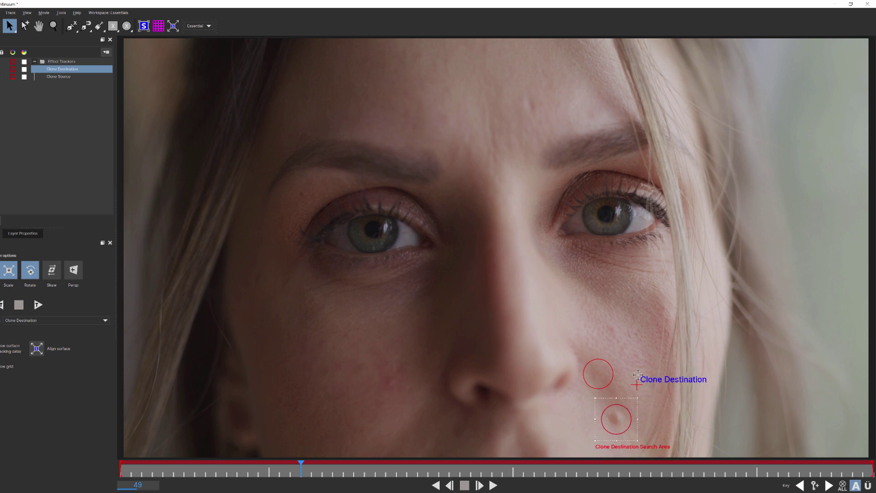
left_click(605, 390)
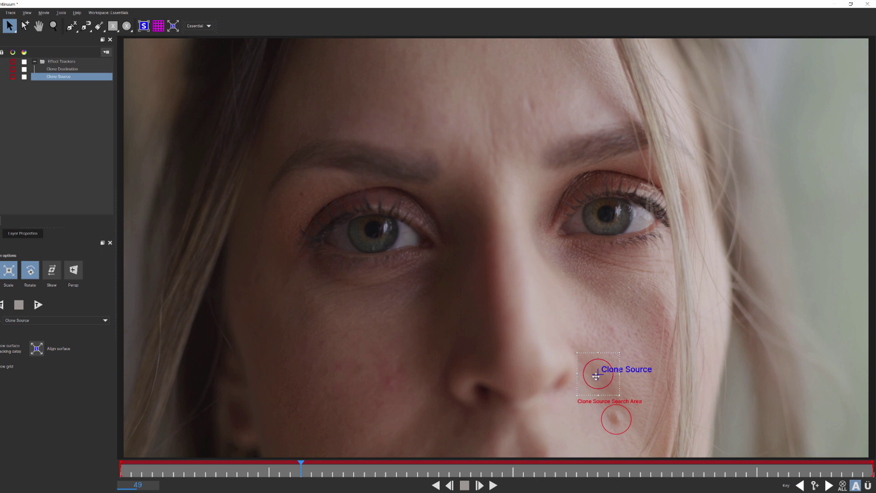
left_click_drag(596, 375, 604, 318)
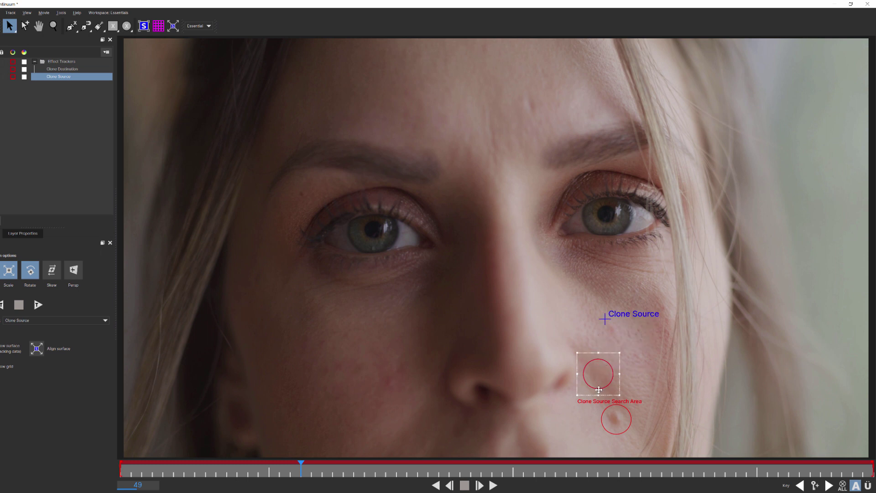
left_click_drag(598, 389, 595, 401)
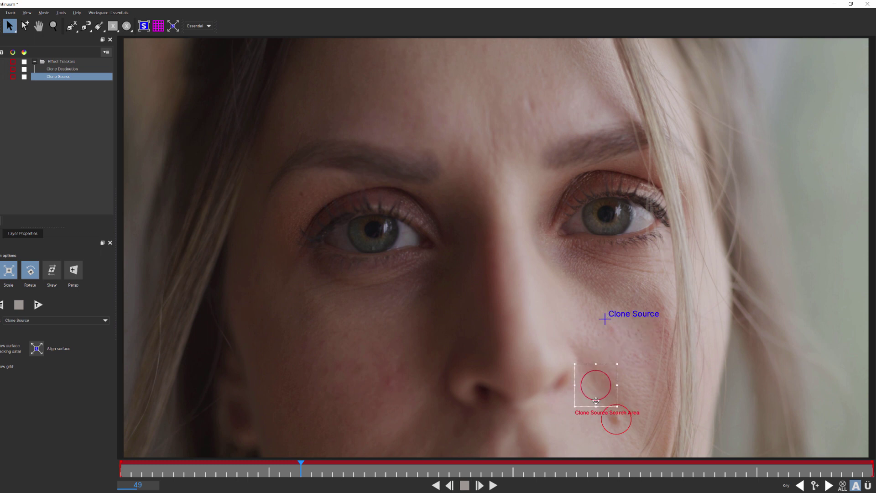
Compare both layers, nudge the source tracker and crosshair into place, then close Mocha.
left_click(602, 428)
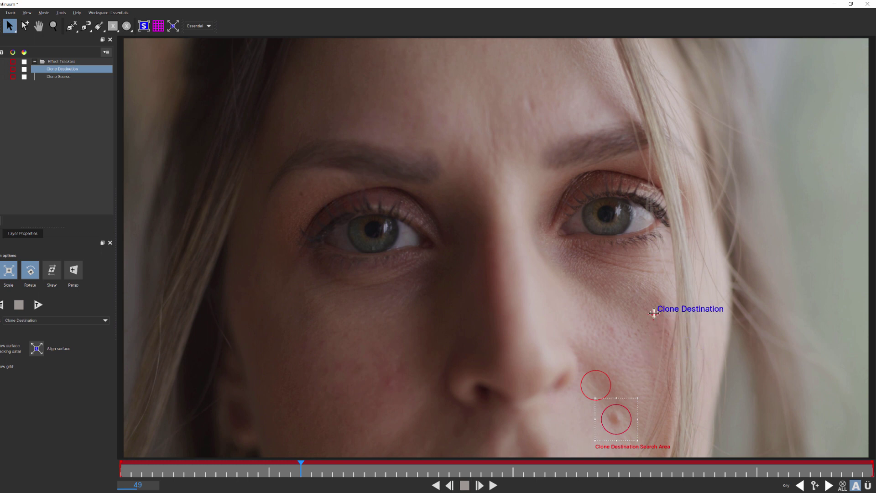
left_click(587, 400)
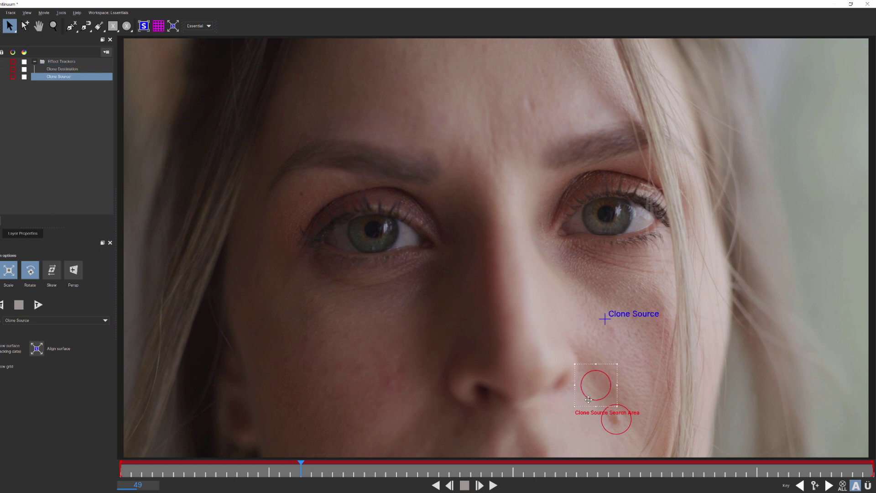
left_click_drag(588, 400, 588, 399)
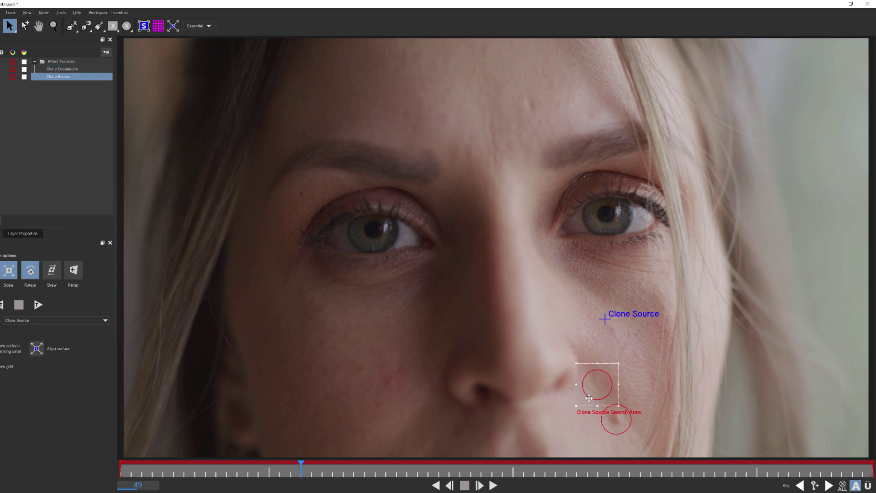
left_click(601, 429)
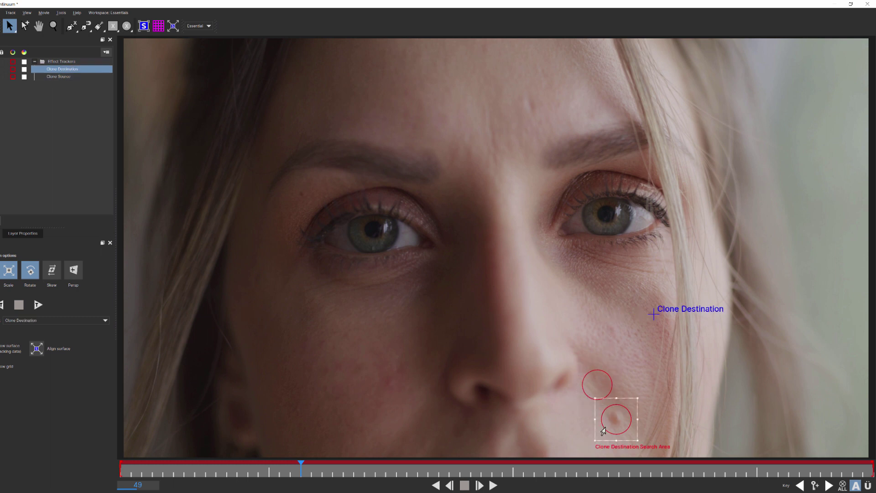
left_click(587, 401)
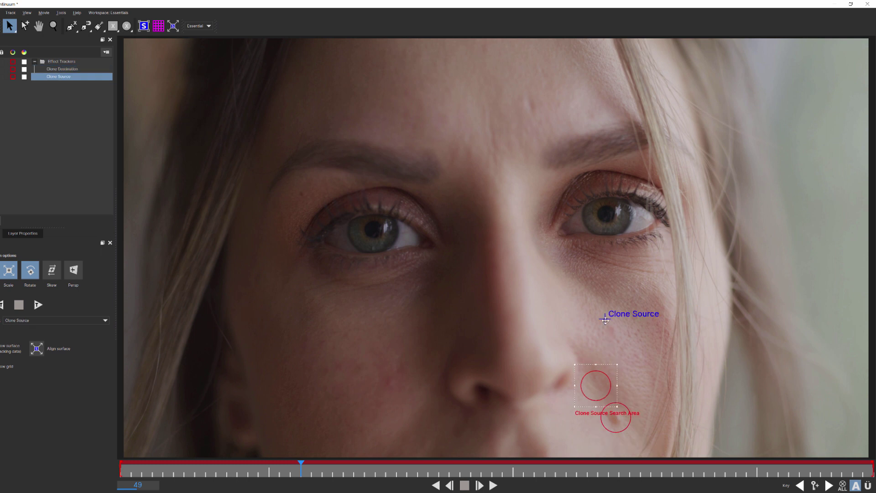
left_click_drag(604, 319, 586, 306)
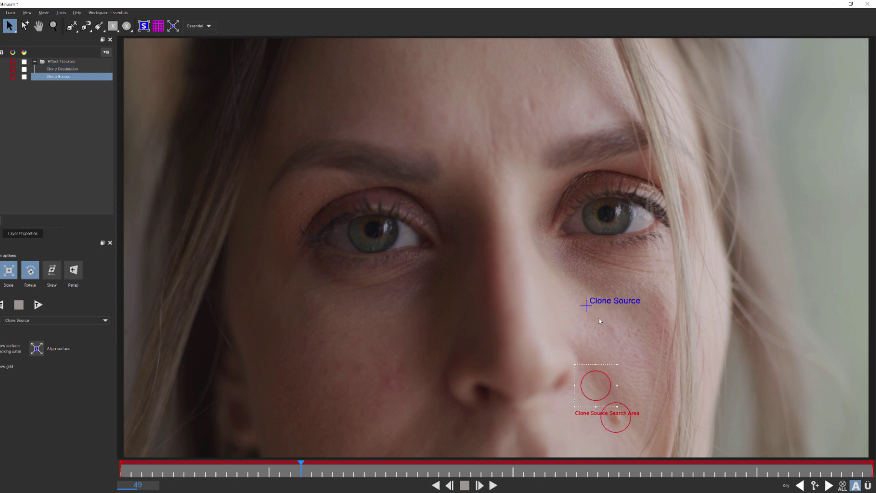
left_click(623, 411)
left_click(867, 3)
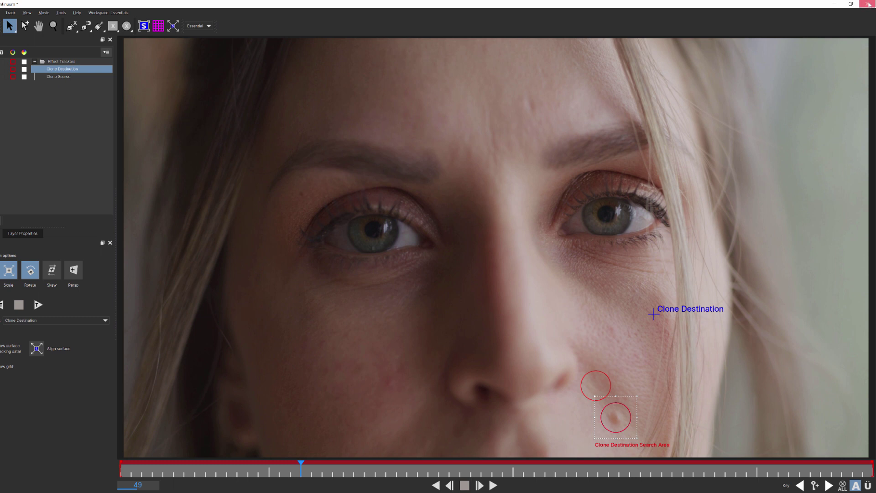
Answer the save prompt, centre the destination and source crosshairs in their circles, and go to the first frame.
left_click(547, 261)
left_click_drag(653, 314, 617, 419)
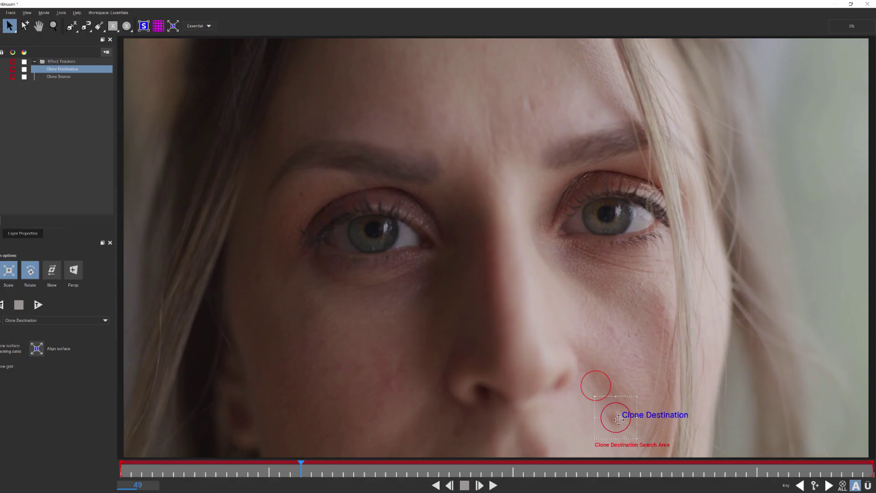
left_click(607, 384)
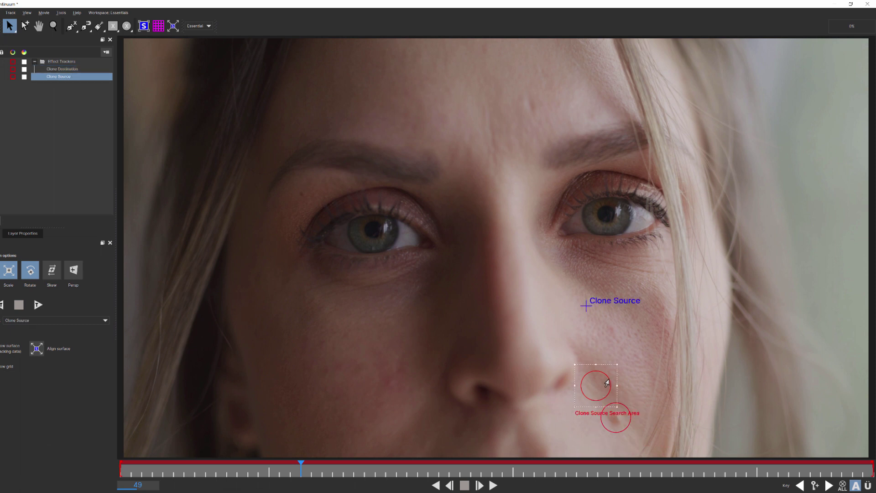
left_click_drag(585, 305, 597, 387)
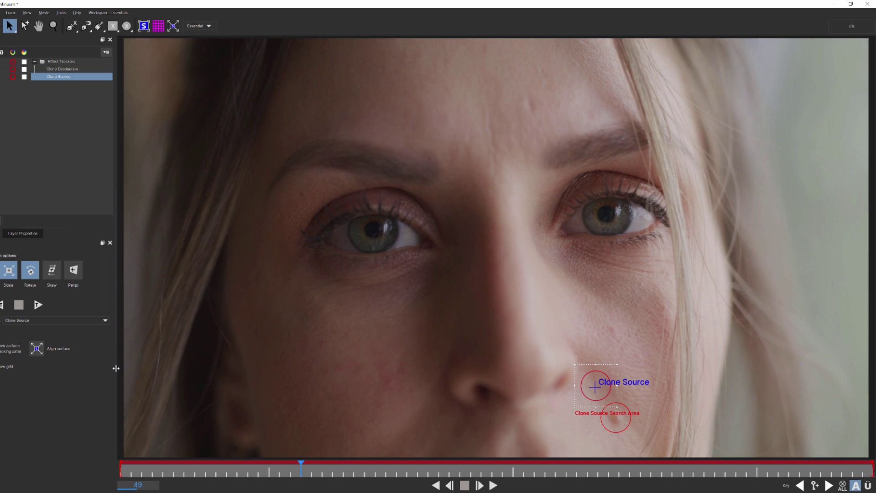
left_click(129, 472)
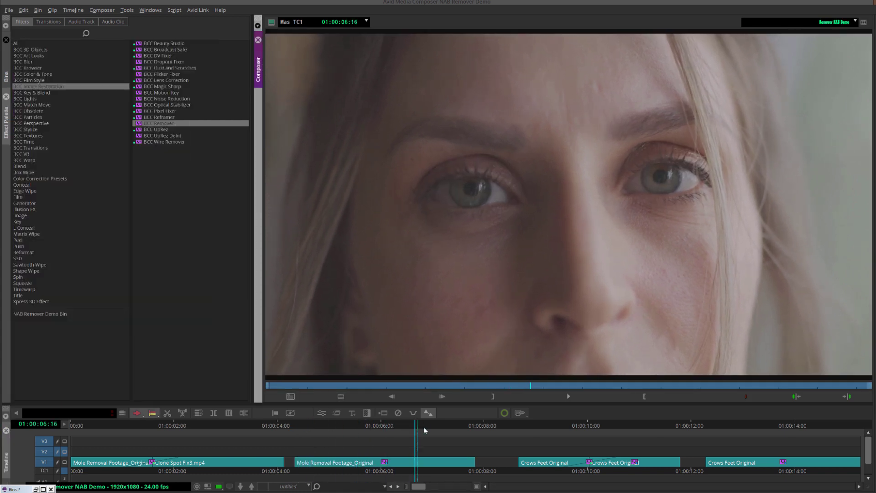
On an earlier frame, raise the spot Feather to 12.59 and lower Clone Color to about 98.7.
left_click_drag(372, 434, 341, 441)
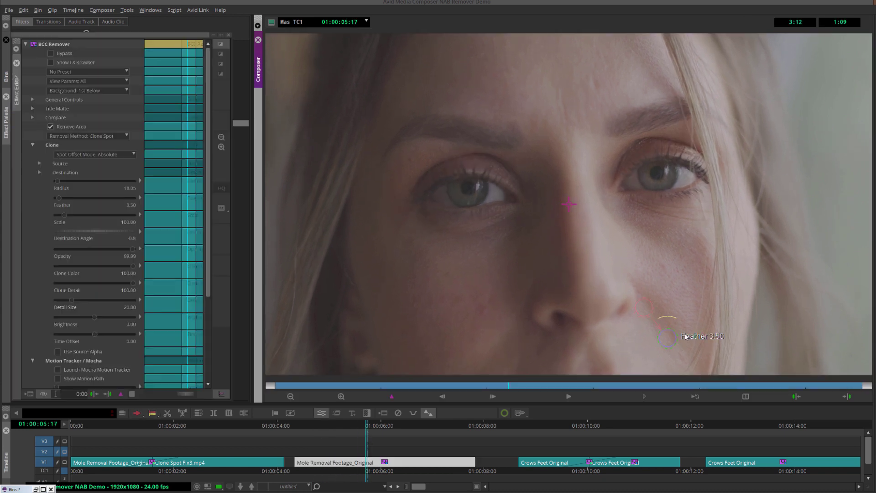
left_click_drag(676, 332, 680, 331)
left_click_drag(134, 266, 124, 270)
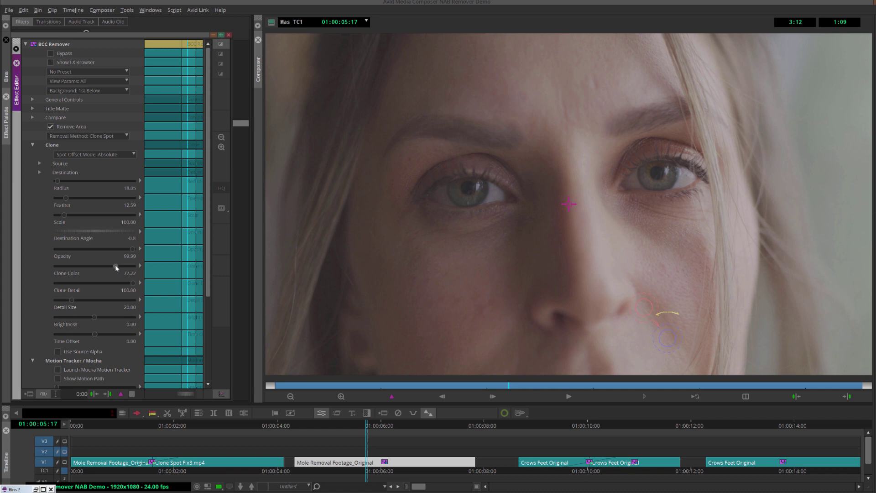
Activate the timeline and leave effect mode to play back the result.
left_click(322, 430)
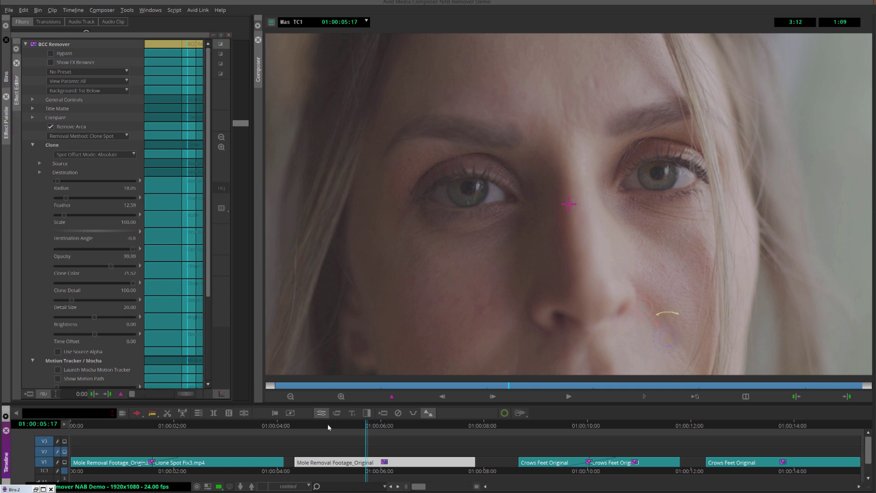
key("space")
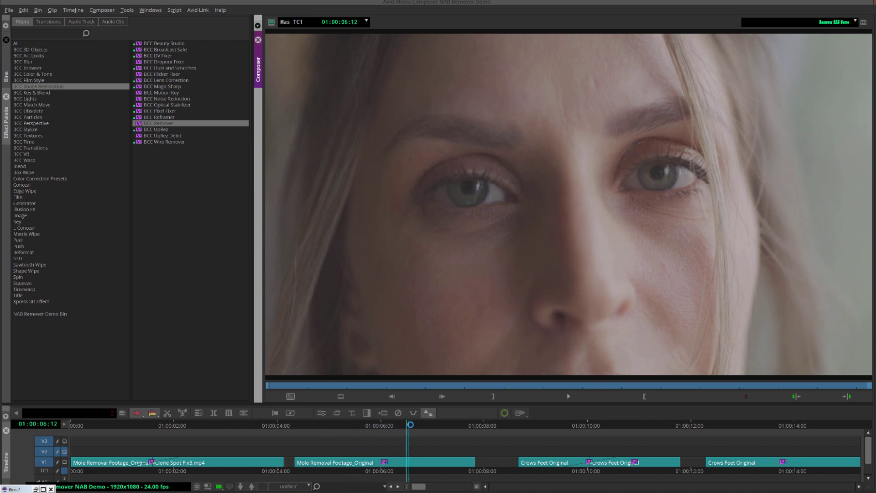
Review an earlier frame, then move the position indicator to the last Crows Feet Original clip.
left_click_drag(386, 431, 314, 435)
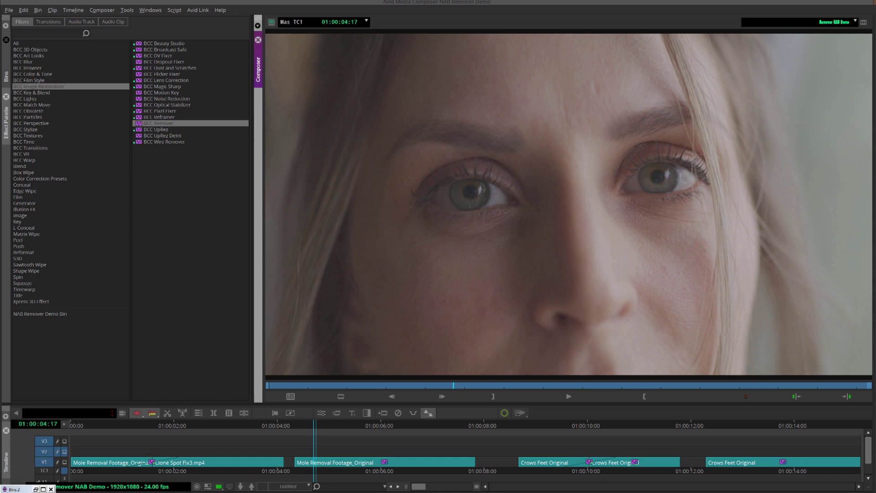
mouse_move(704, 425)
left_mouse_down()
mouse_move(835, 428)
mouse_move(732, 433)
mouse_move(720, 415)
left_mouse_up()
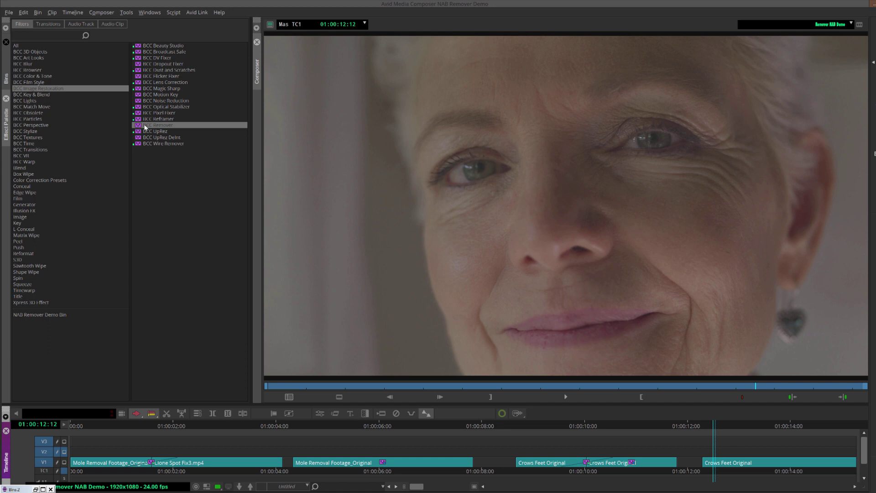
Apply BCC Remover to the last Crows Feet clip and set Spot Offset Mode to Absolute.
left_click_drag(143, 128, 744, 467)
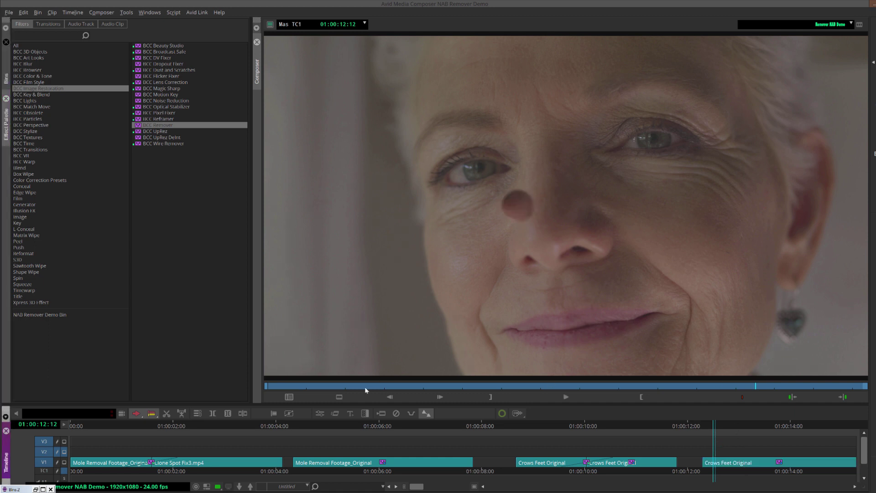
left_click(320, 413)
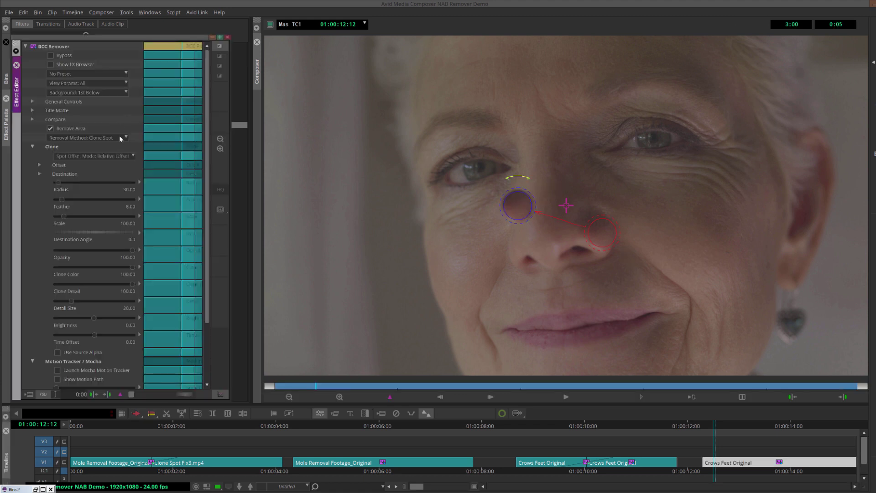
left_click(133, 158)
left_click(131, 176)
Place the clone destination over the right-hand eye wrinkles and enlarge the clone spot.
left_click_drag(517, 205, 713, 174)
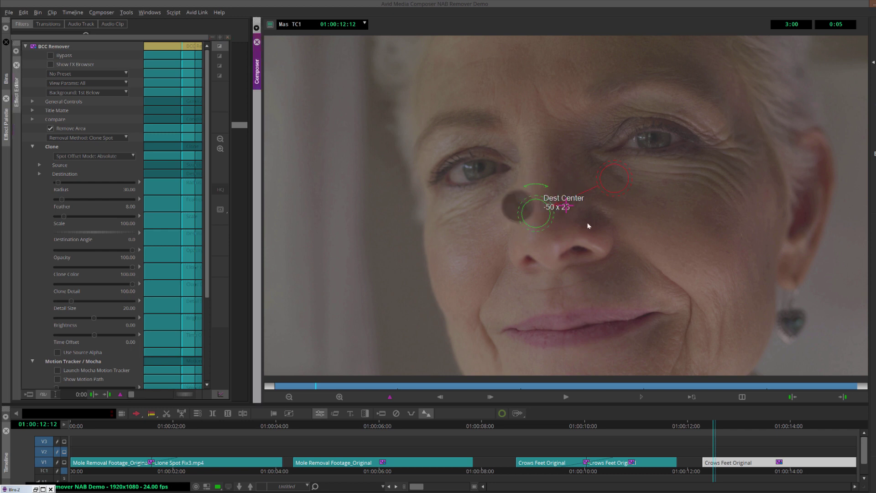
left_click(614, 181)
left_click_drag(628, 184, 683, 227)
left_click(618, 178)
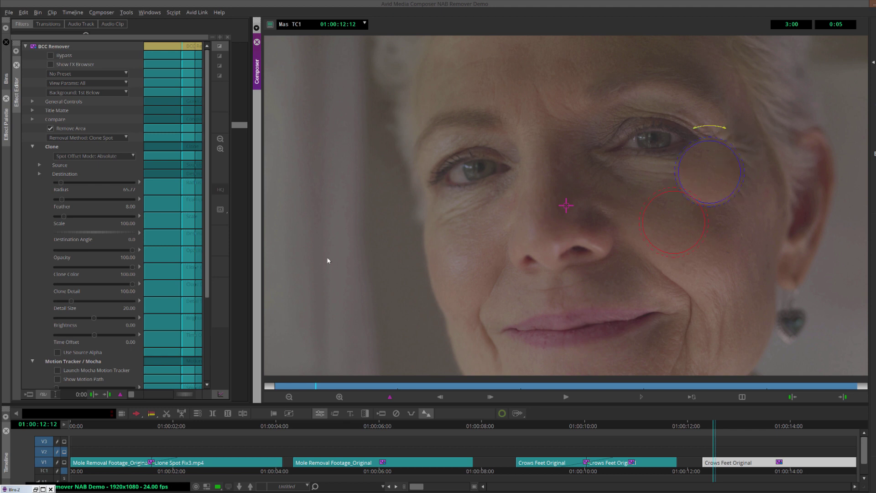
Switch Removal Method to Clone Shape and reveal the PixelChooser / Mocha settings.
left_click(121, 140)
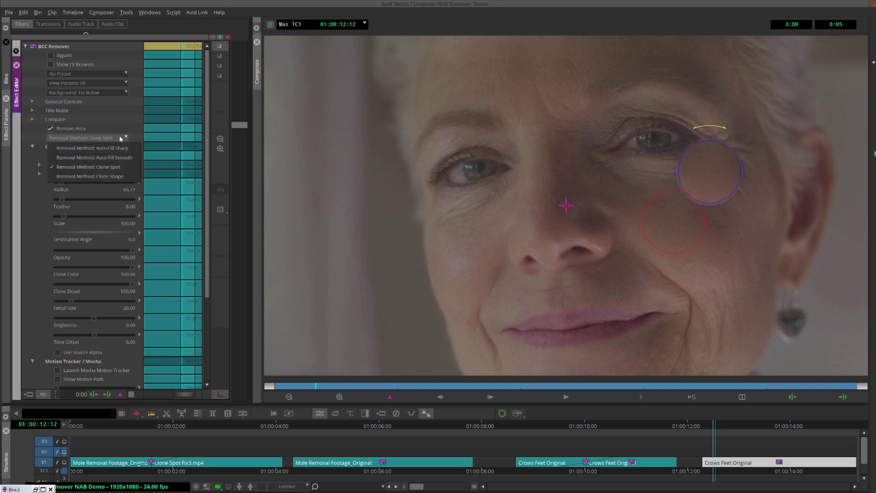
left_click(121, 177)
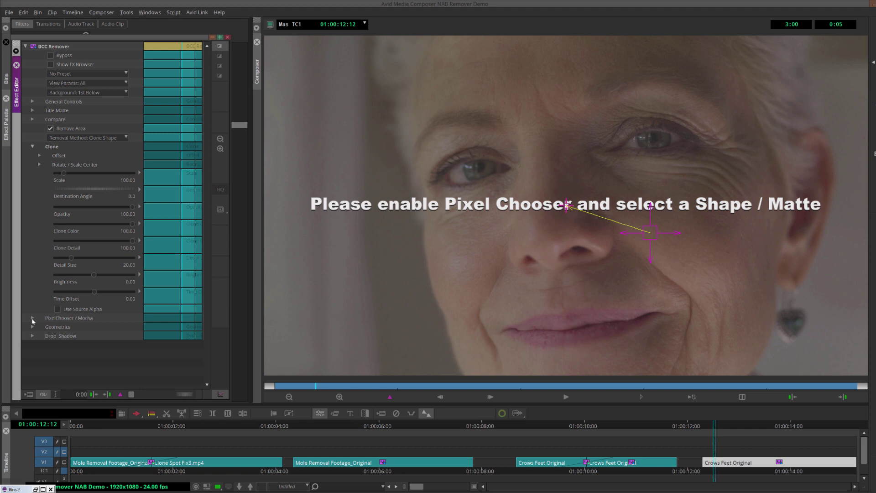
left_click(32, 319)
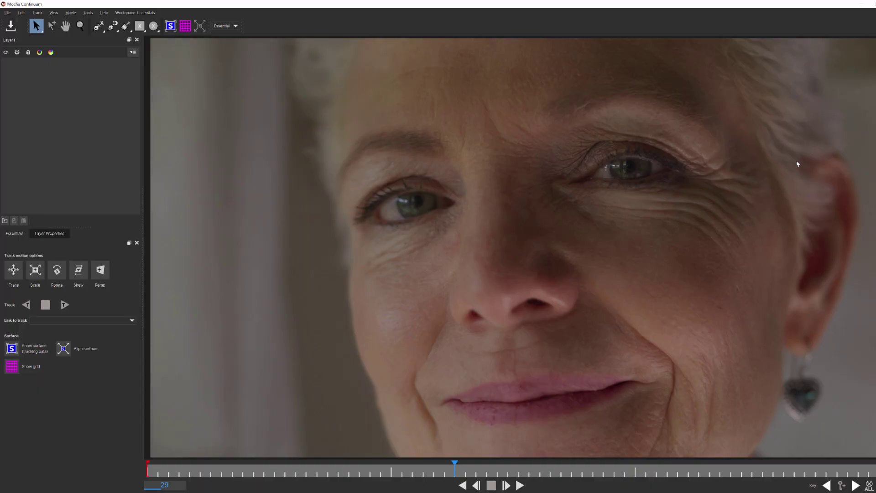
From the first frame, draw a closed X-spline around the crow's feet under the right-hand eye.
left_click(166, 468)
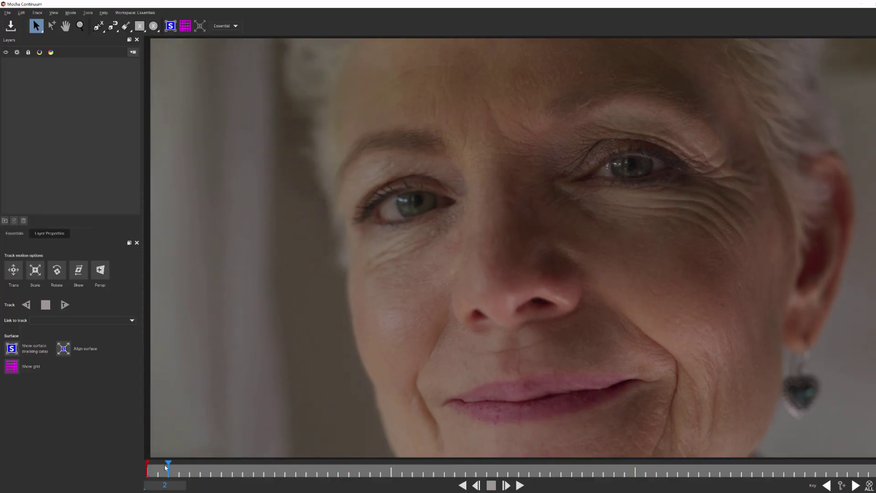
key("Home")
left_click(98, 26)
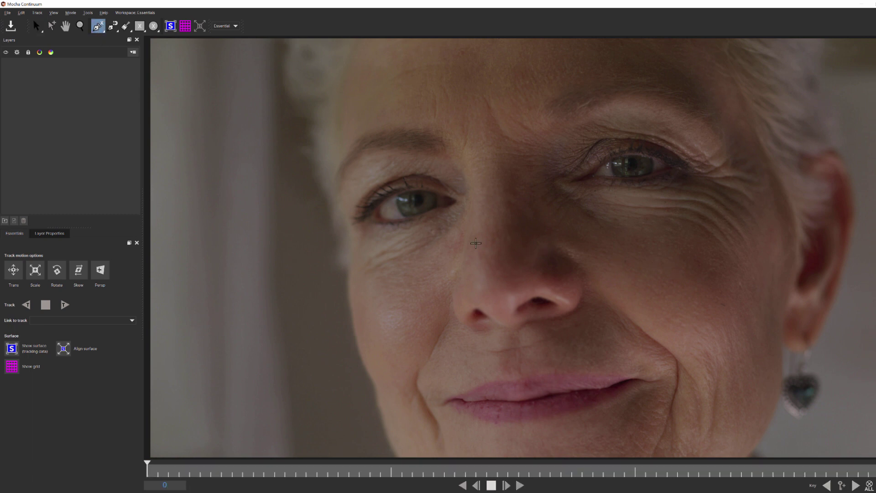
left_click(573, 199)
left_click(644, 190)
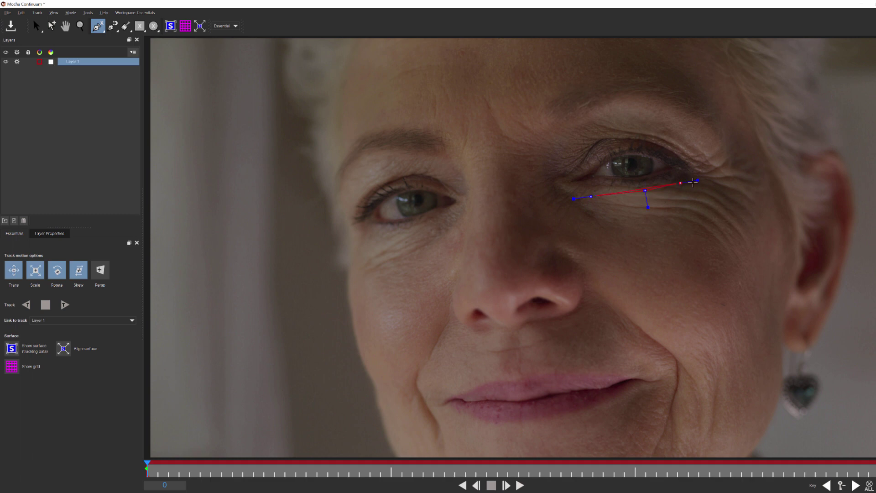
left_click(695, 183)
left_click(755, 206)
left_click(745, 233)
left_click(712, 248)
left_click(668, 245)
left_click(632, 238)
right_click(590, 209)
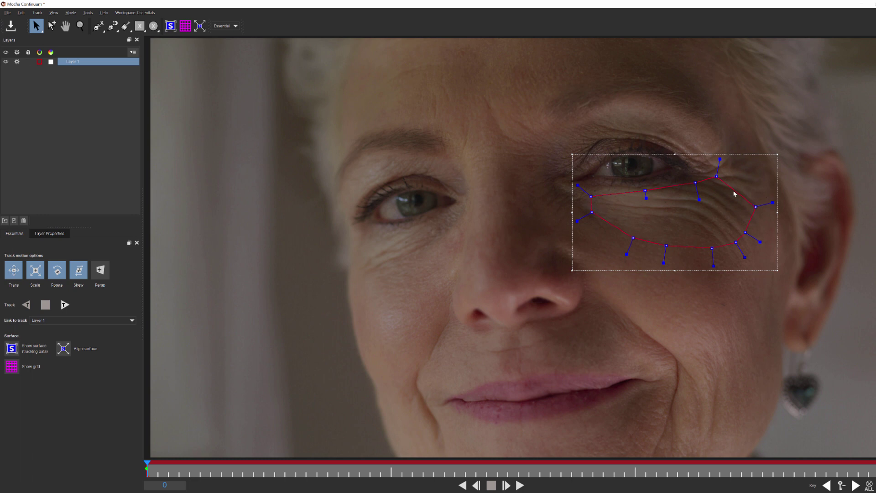
Nudge the top-right and right-hand outline points to fit the wrinkle area.
left_click_drag(716, 177, 717, 174)
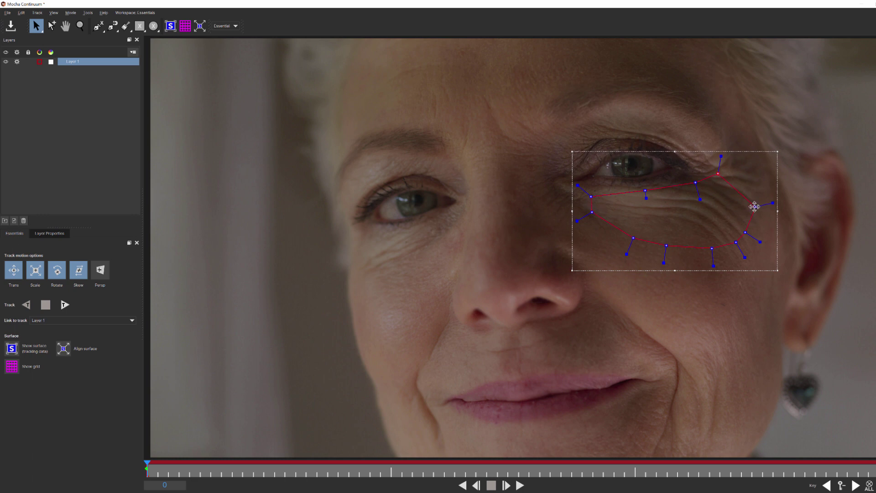
left_click_drag(754, 207, 754, 205)
left_click(735, 243)
left_click_drag(717, 175, 717, 177)
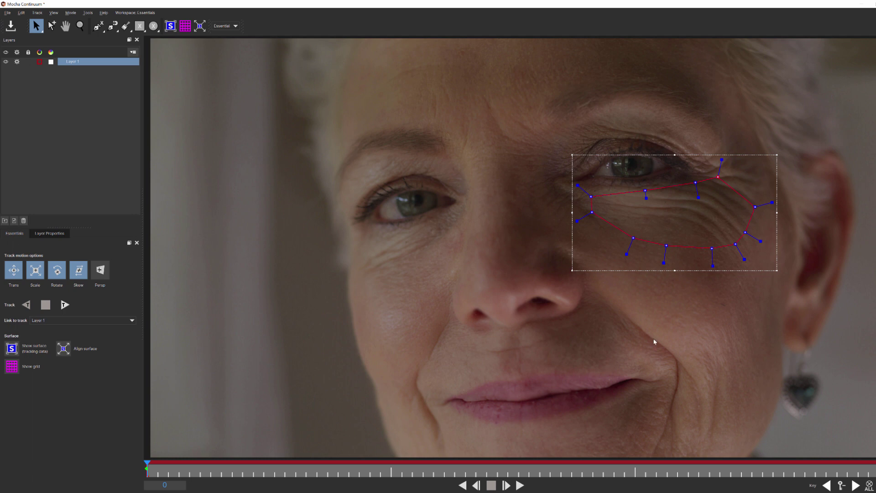
Track the under-eye shape forward, then pull the clone source left and down toward the nose tip.
left_click(65, 304)
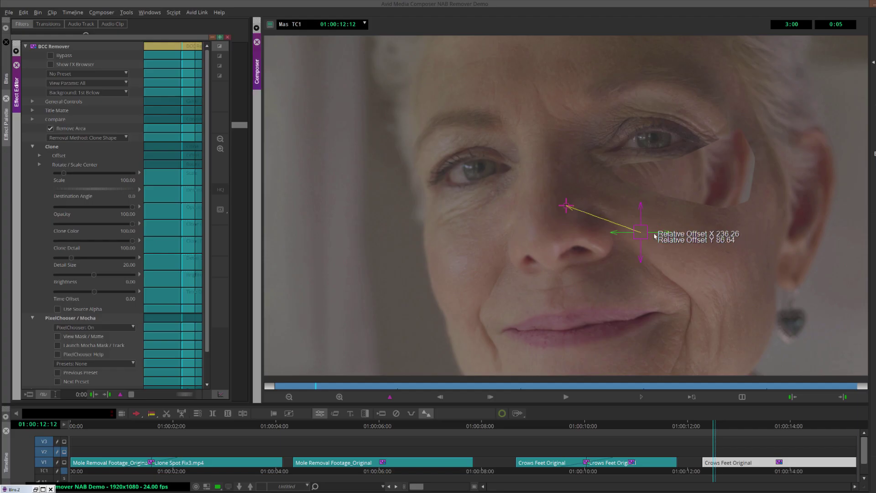
left_click_drag(632, 237, 616, 235)
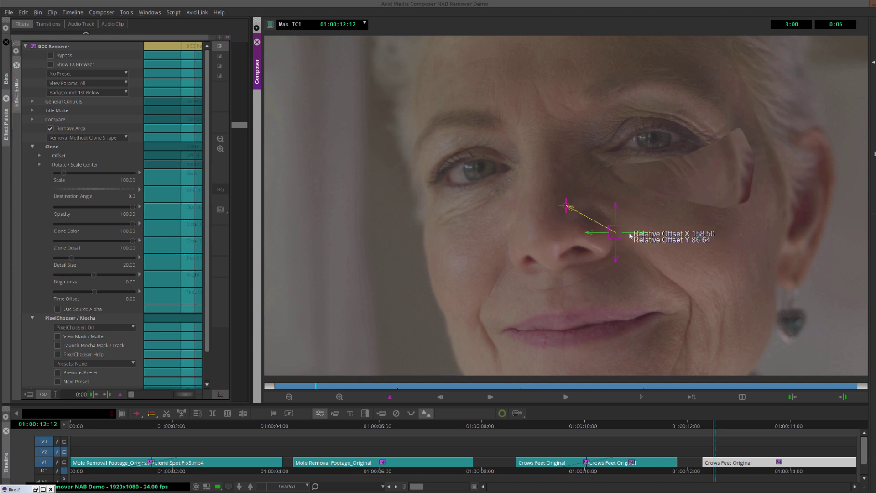
left_click_drag(631, 237, 597, 222)
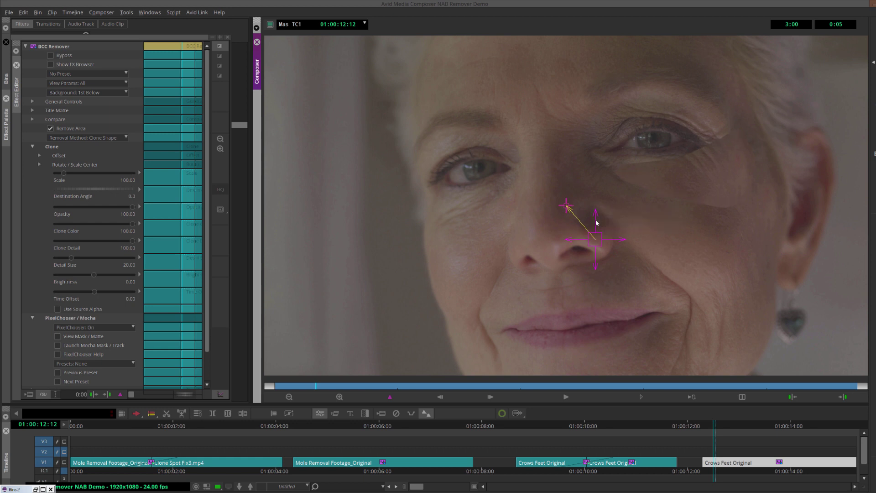
left_click_drag(605, 208, 599, 225)
Set the PixelChooser Mask feather to about 17.7 for a soft patch edge.
left_click(32, 147)
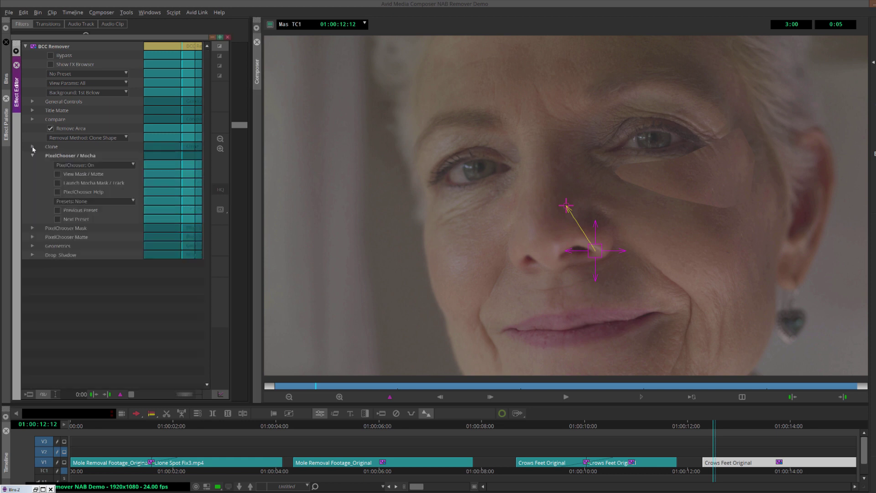
left_click(32, 229)
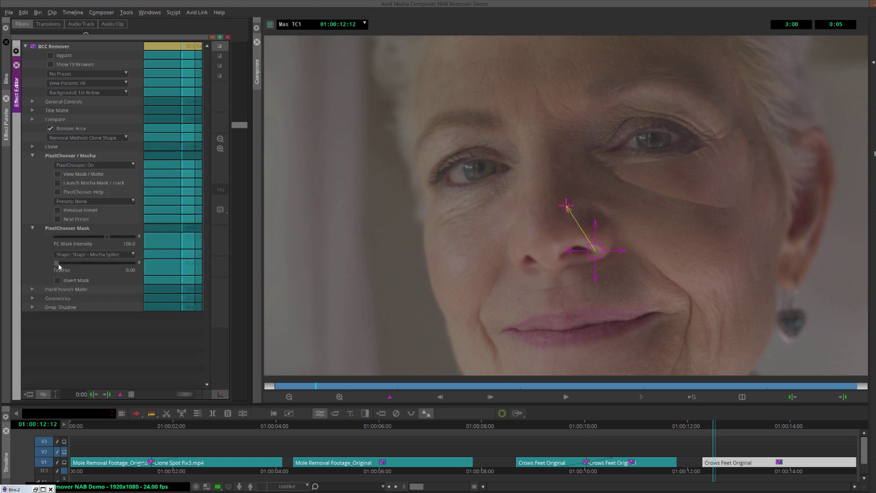
left_click_drag(64, 265, 65, 267)
Lower Clone Color to about 37 and Clone Detail to about 84.
left_click(32, 147)
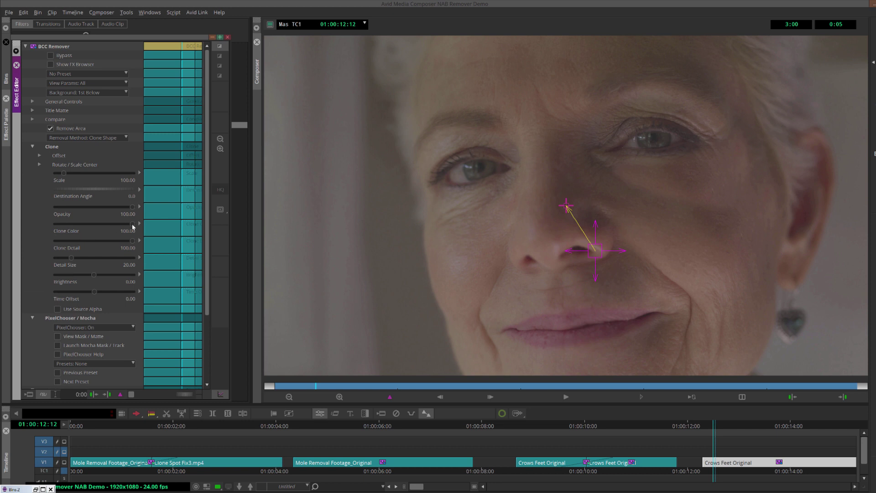
left_click_drag(132, 224, 125, 228)
left_click_drag(131, 241, 117, 245)
mouse_move(94, 228)
left_mouse_down()
mouse_move(77, 230)
mouse_move(86, 230)
left_mouse_up()
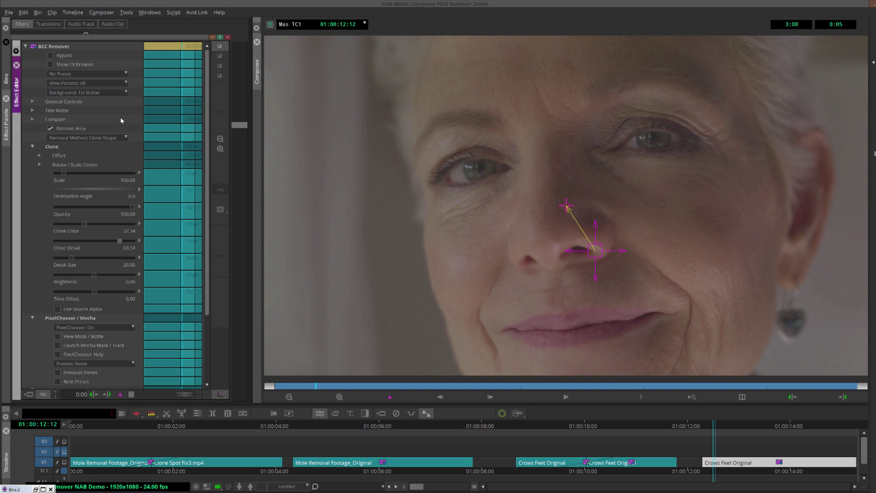
Load the saved eye preset .bsp from Desktop\NAB Demo.
left_click(126, 75)
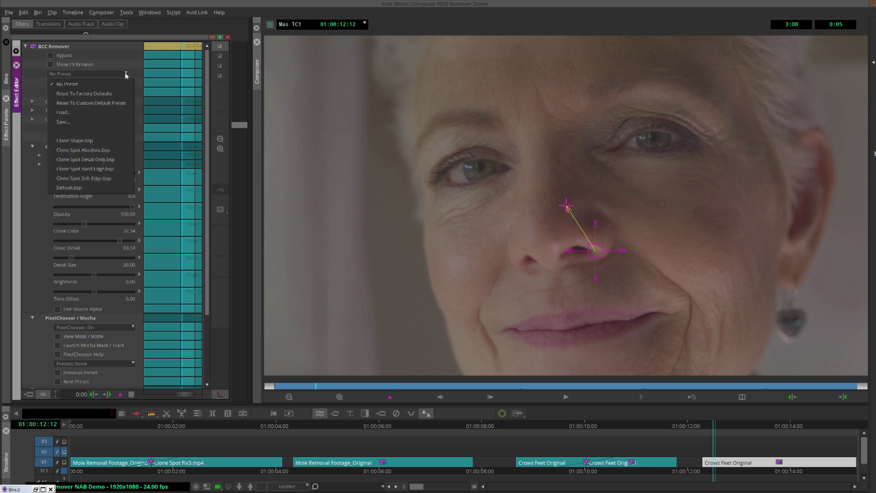
left_click(89, 111)
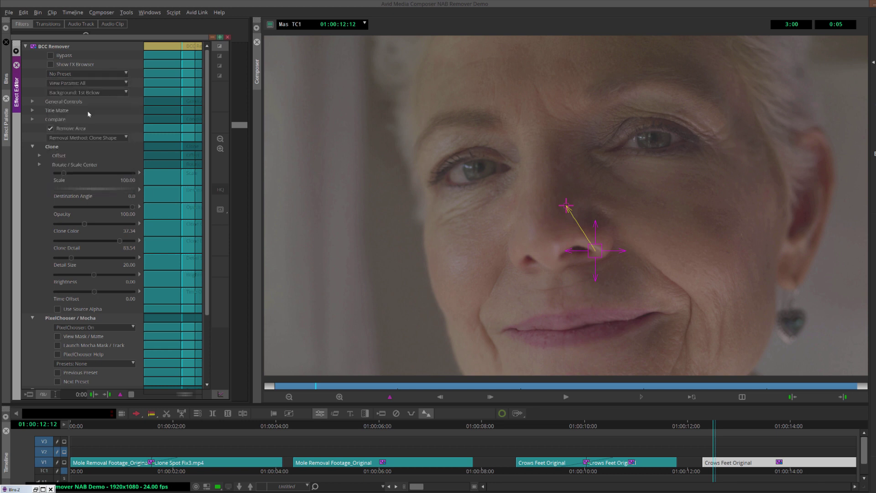
left_click(31, 57)
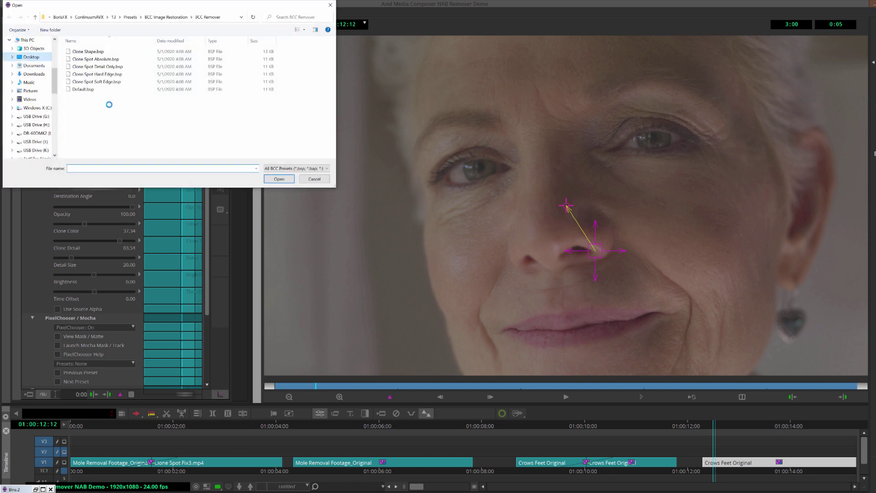
double_click(158, 110)
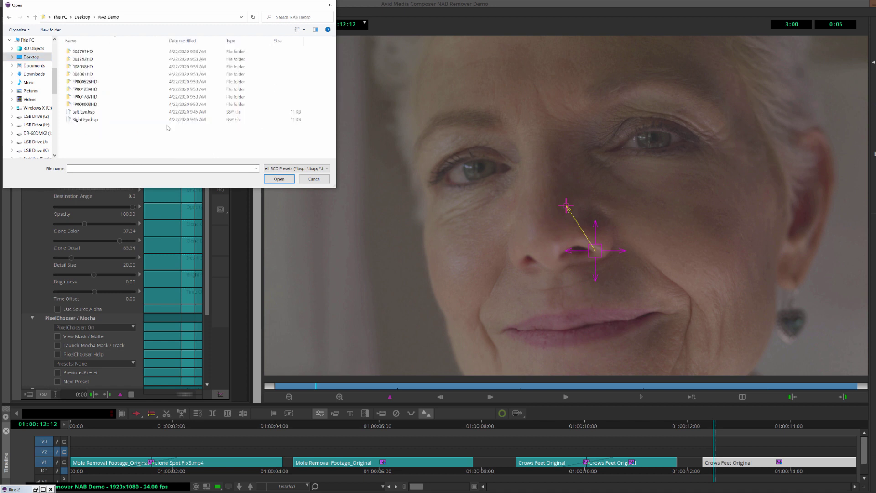
double_click(84, 111)
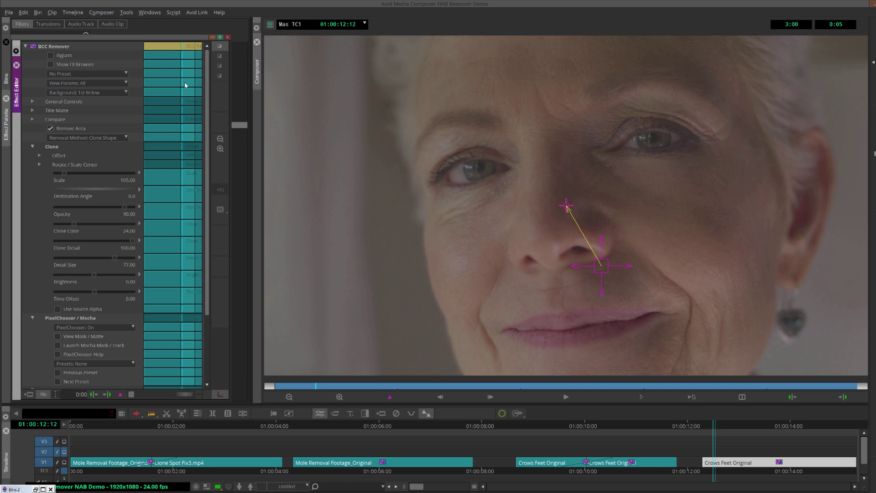
Apply another BCC Remover to the Crows Feet clip with Clone Shape removal.
left_click(216, 40)
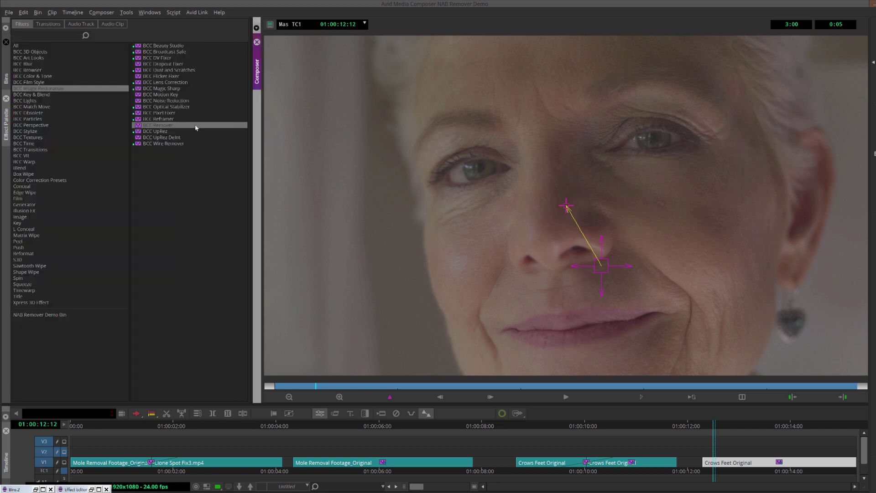
left_click_drag(195, 131, 743, 464)
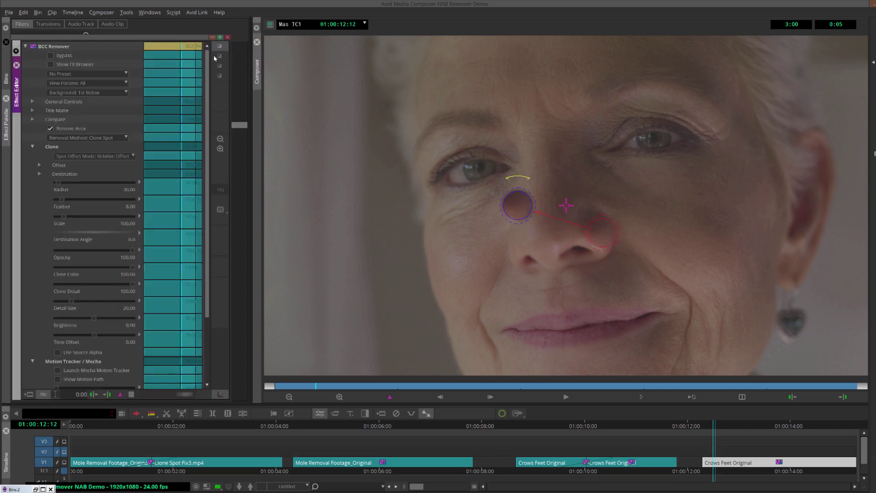
scroll(127, 111, "down", 2)
scroll(127, 111, "down", 3)
left_click(126, 83)
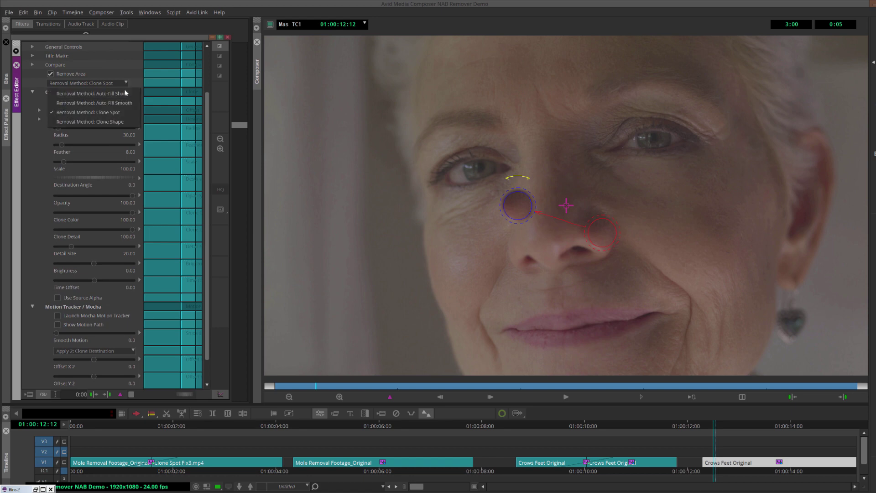
left_click(89, 91)
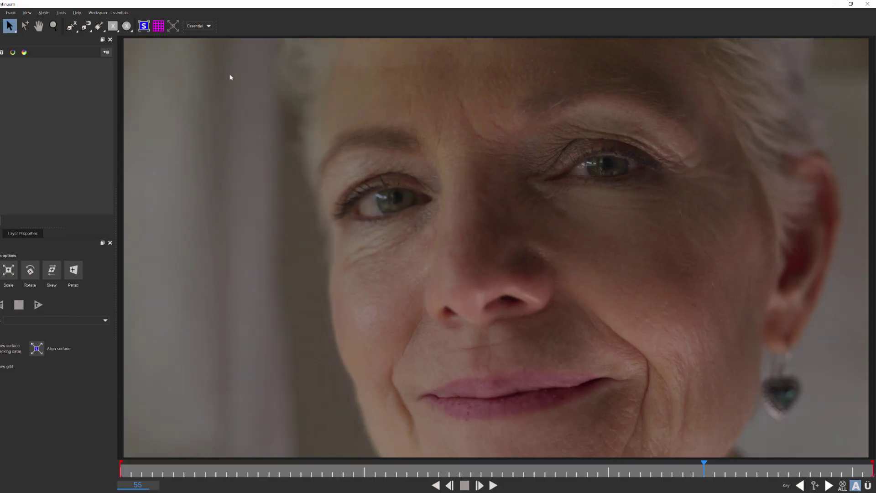
Draw a closed X-spline around the right under-eye wrinkles and track it forward.
left_click(71, 26)
left_click(350, 234)
left_click(407, 218)
left_click(425, 220)
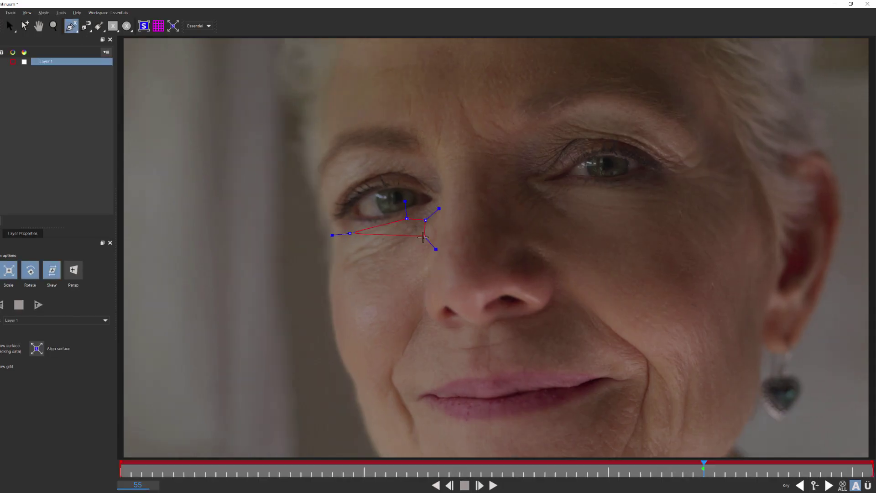
left_click(411, 257)
left_click(370, 276)
left_click(332, 259)
right_click(337, 241)
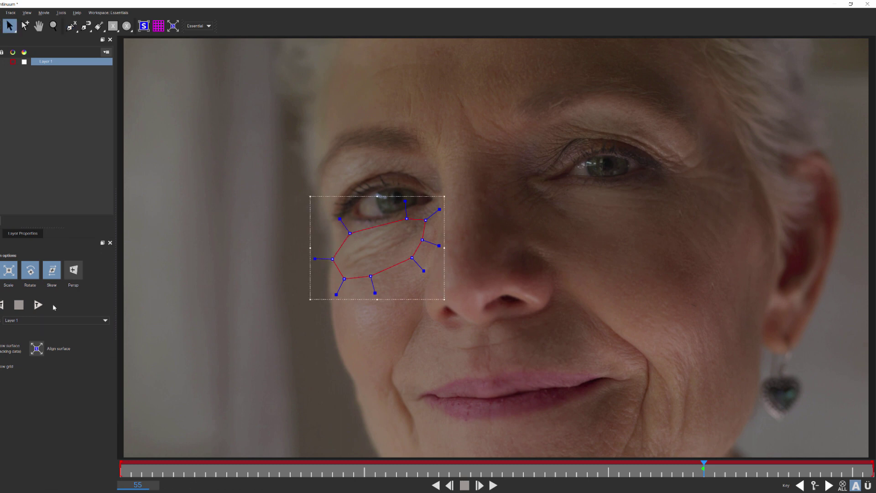
left_click(38, 305)
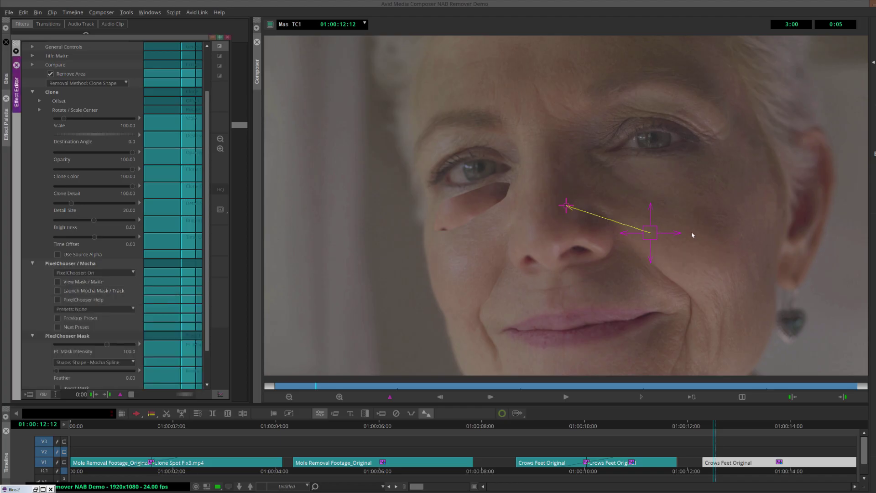
Drag the clone-offset crosshair left so the patch samples skin beside the nose.
left_click_drag(650, 233, 593, 233)
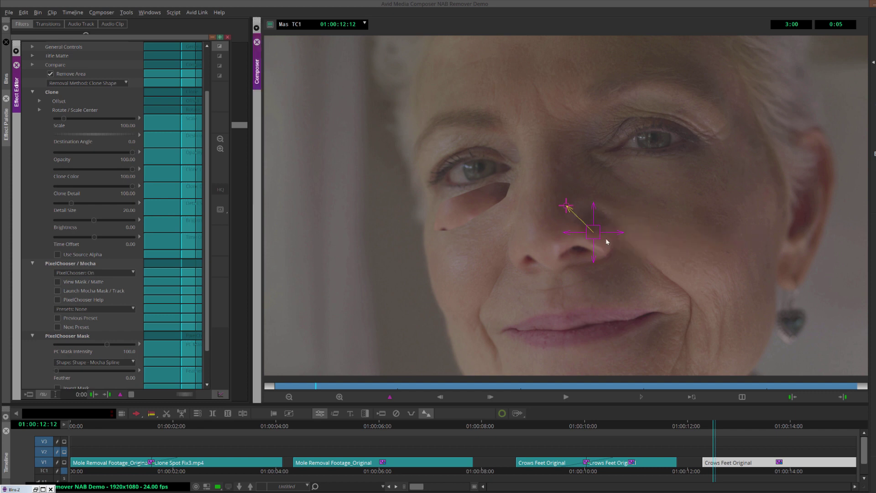